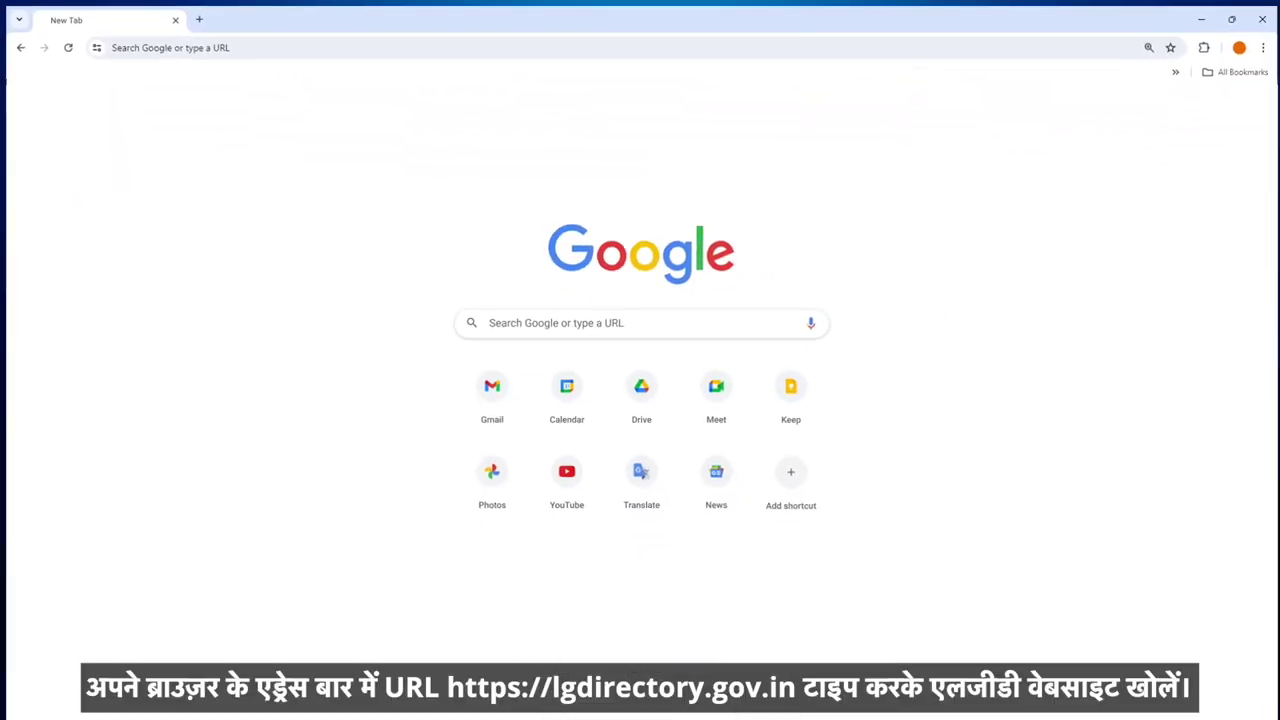
Step: Go to lgdirectory.gov.in in Chrome
text(lgdire)
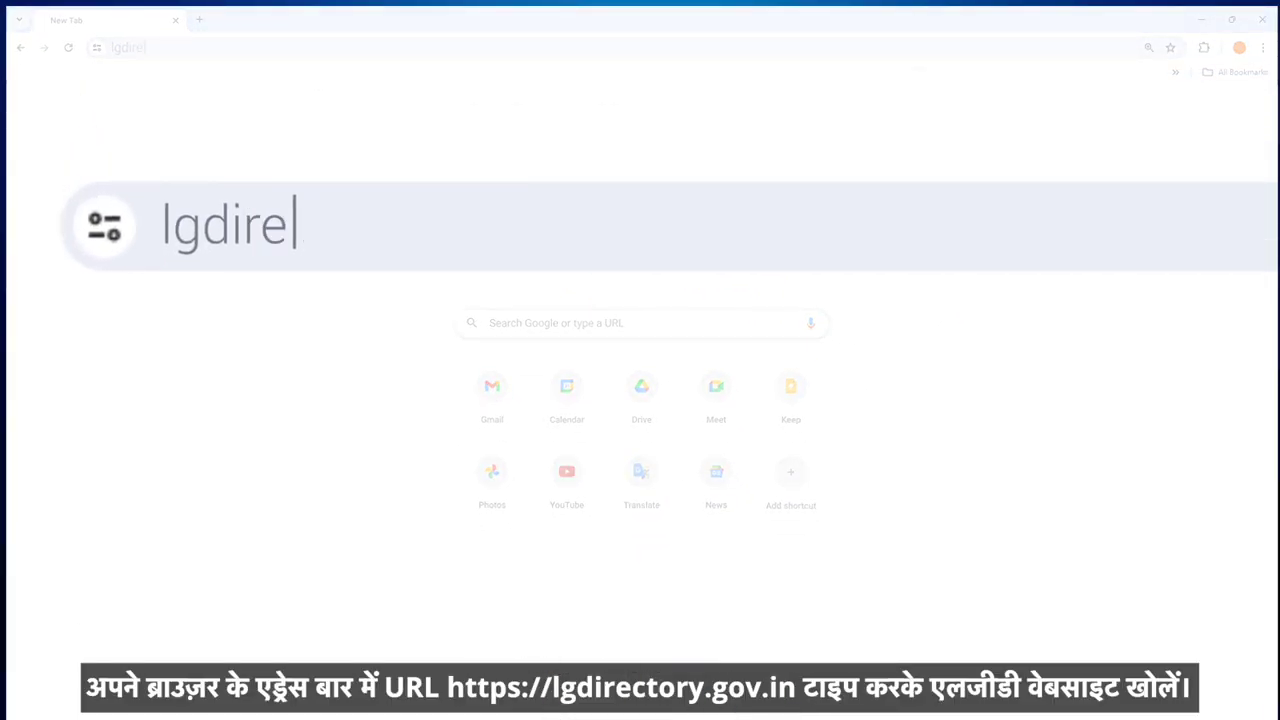
text(ctory.gov.in)
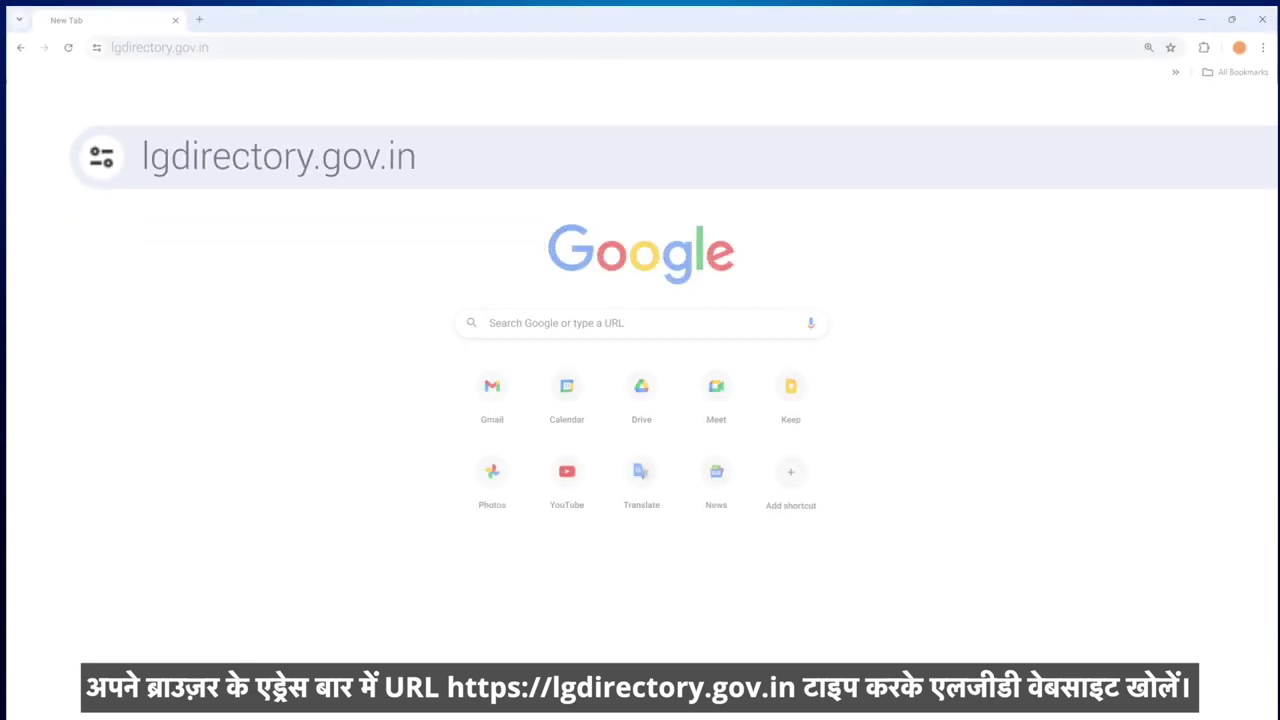
key(Return)
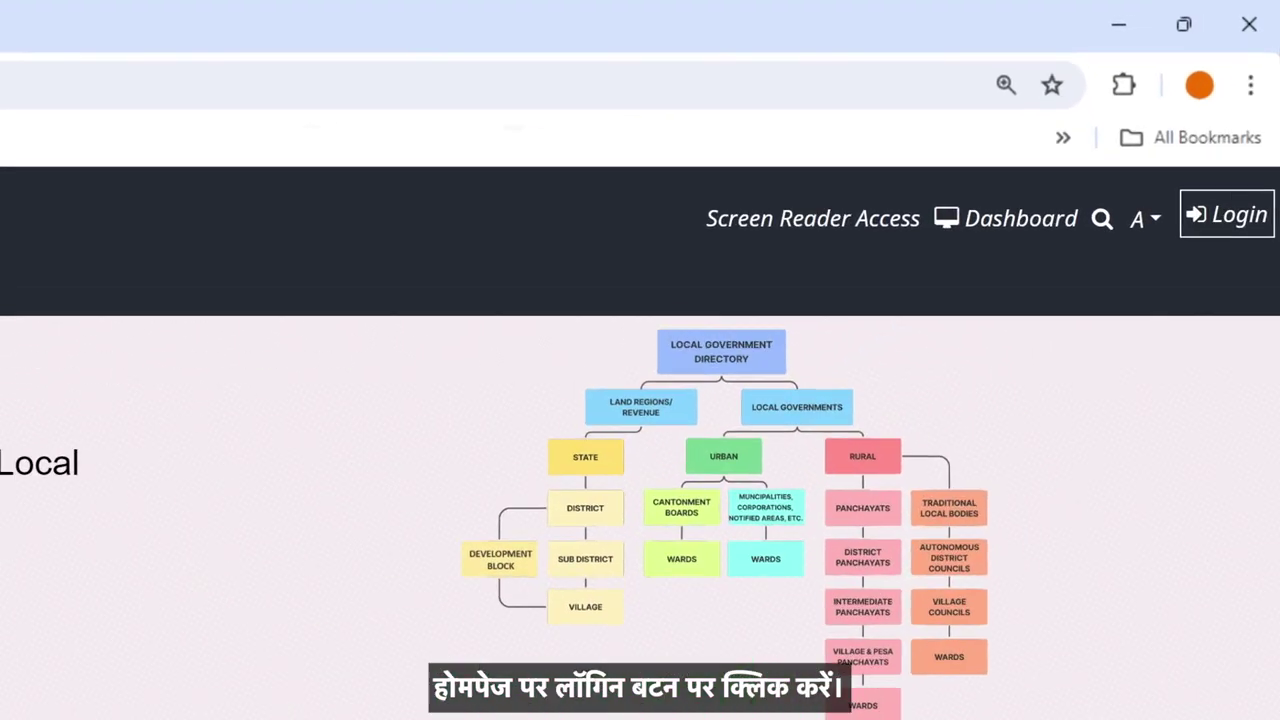
Step: Log in with the state admin user ID, account password and captcha answer
click(1230, 268)
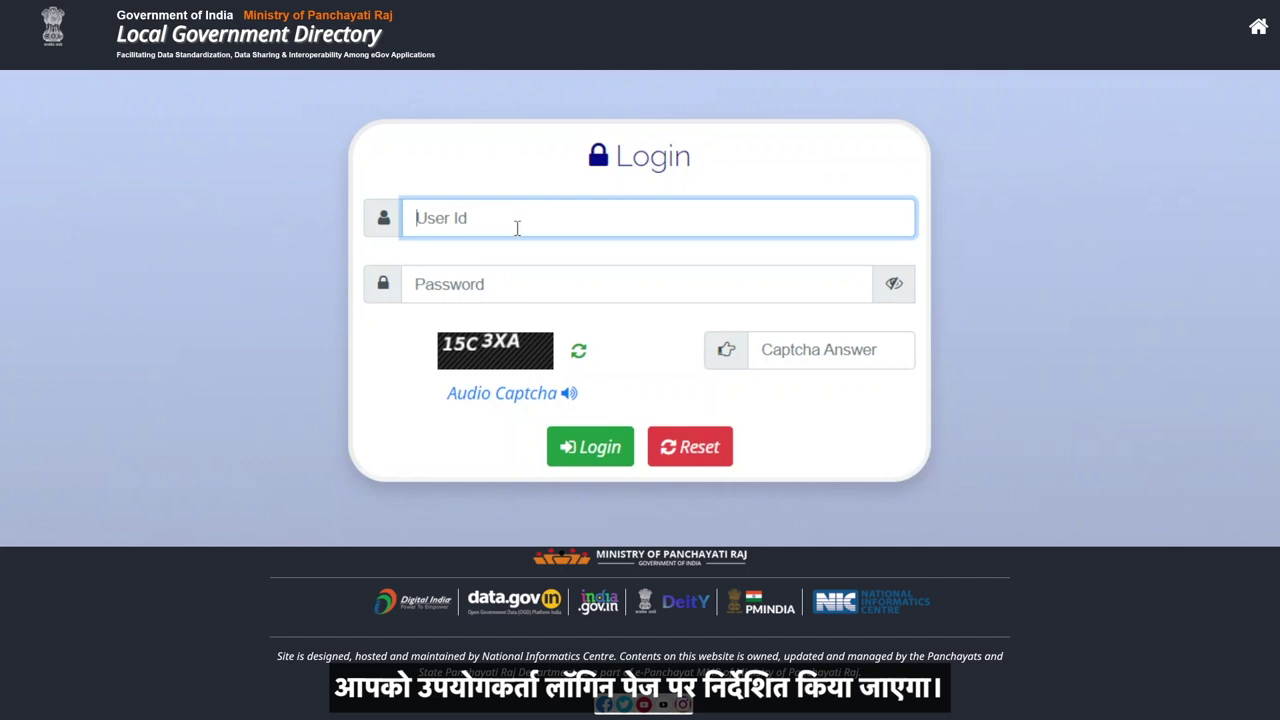
text(ap-)
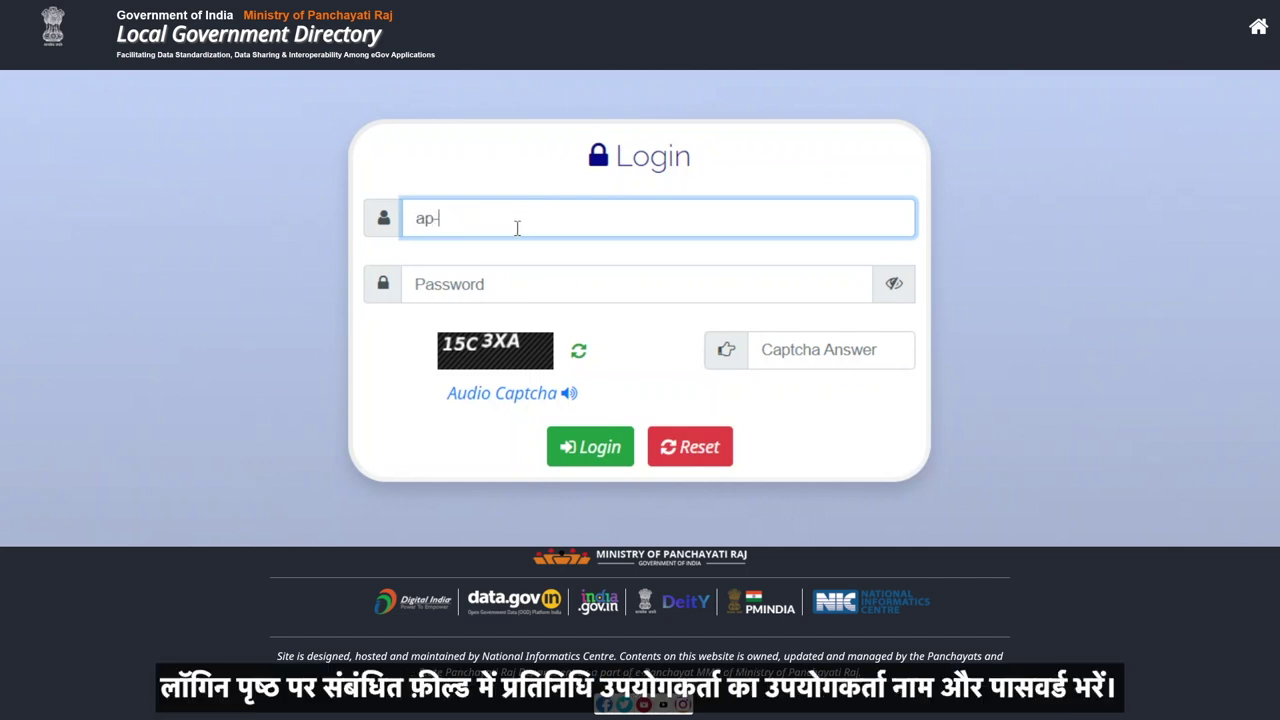
text(prstateadmin)
click(523, 277)
text(********)
click(816, 345)
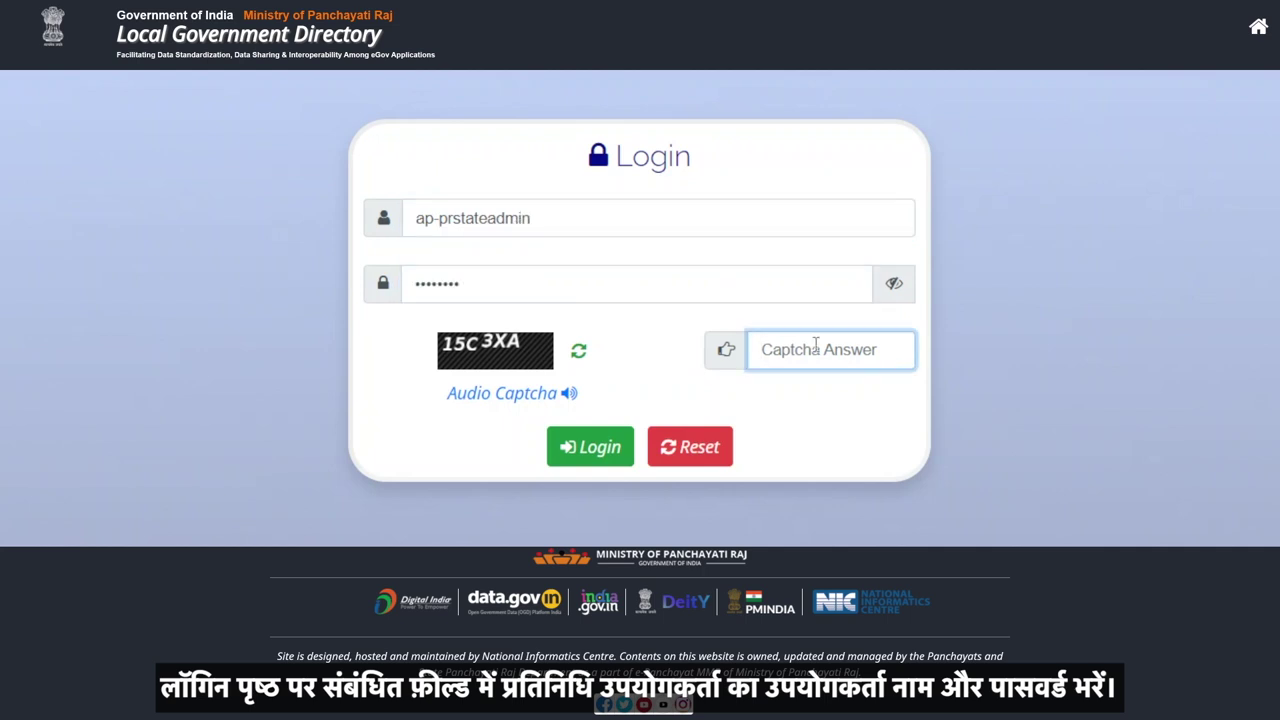
text(15C3XA)
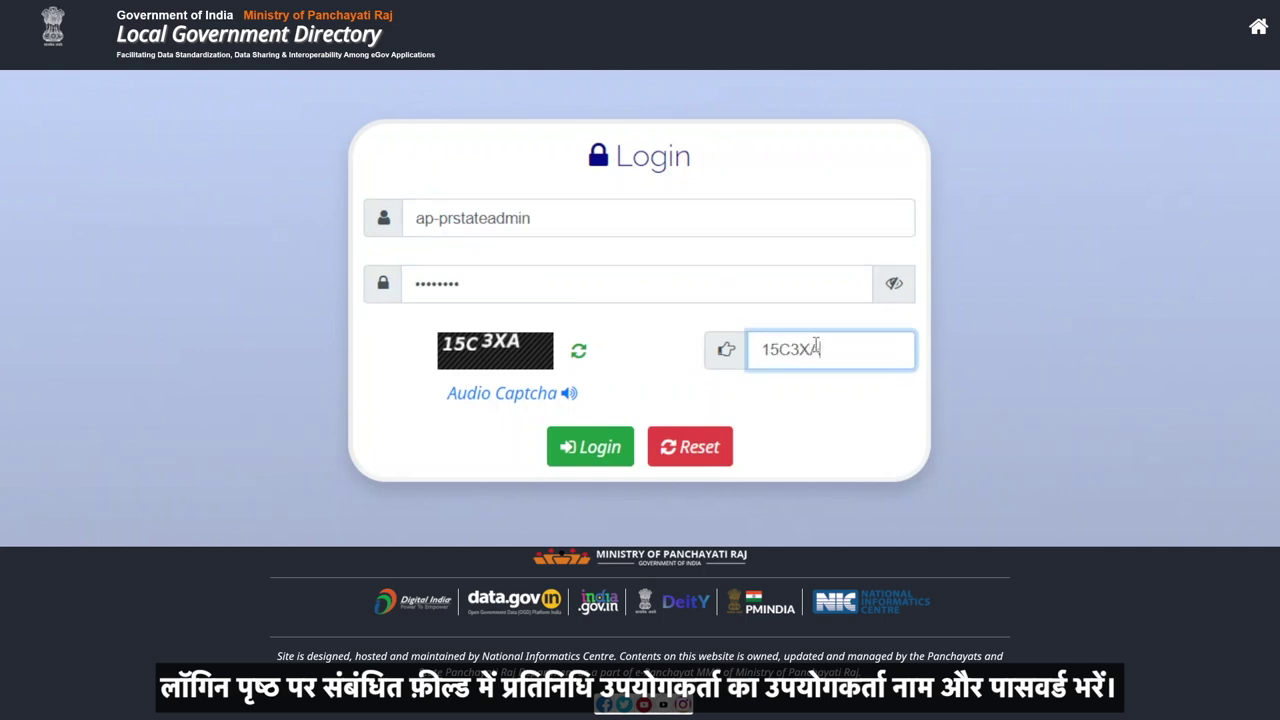
click(594, 448)
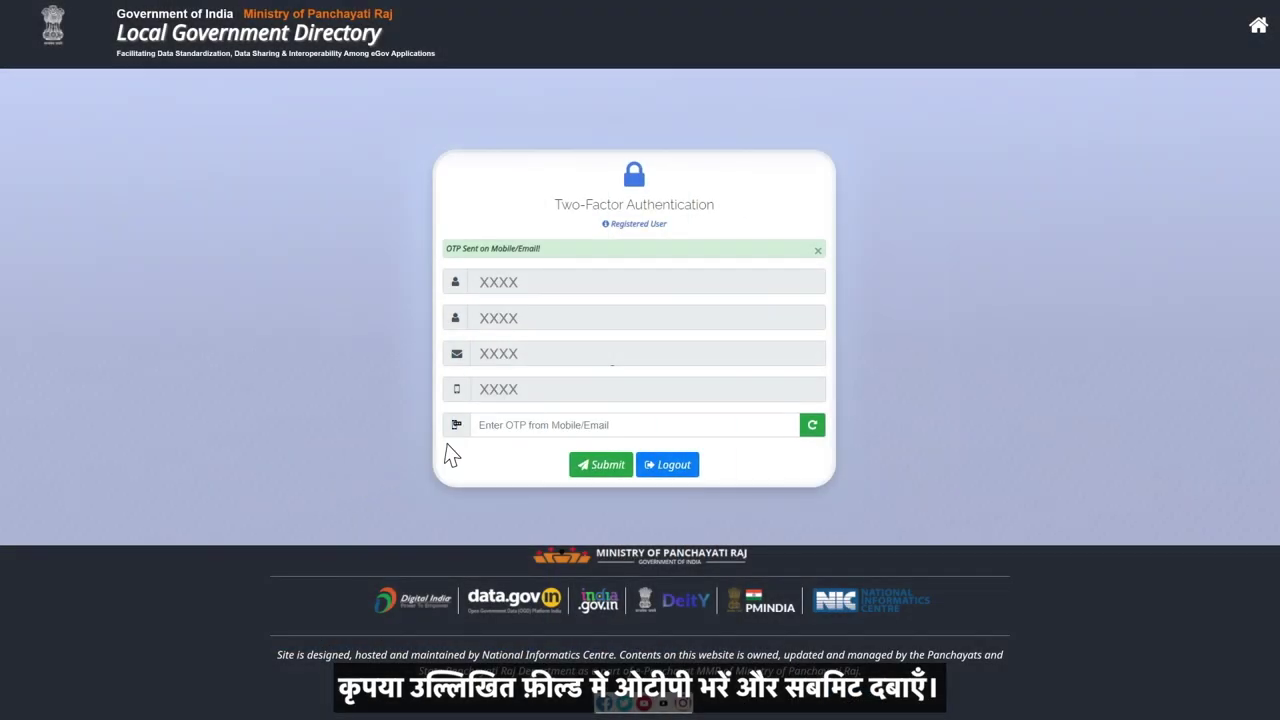
Step: Verify the login with the one-time password
click(535, 418)
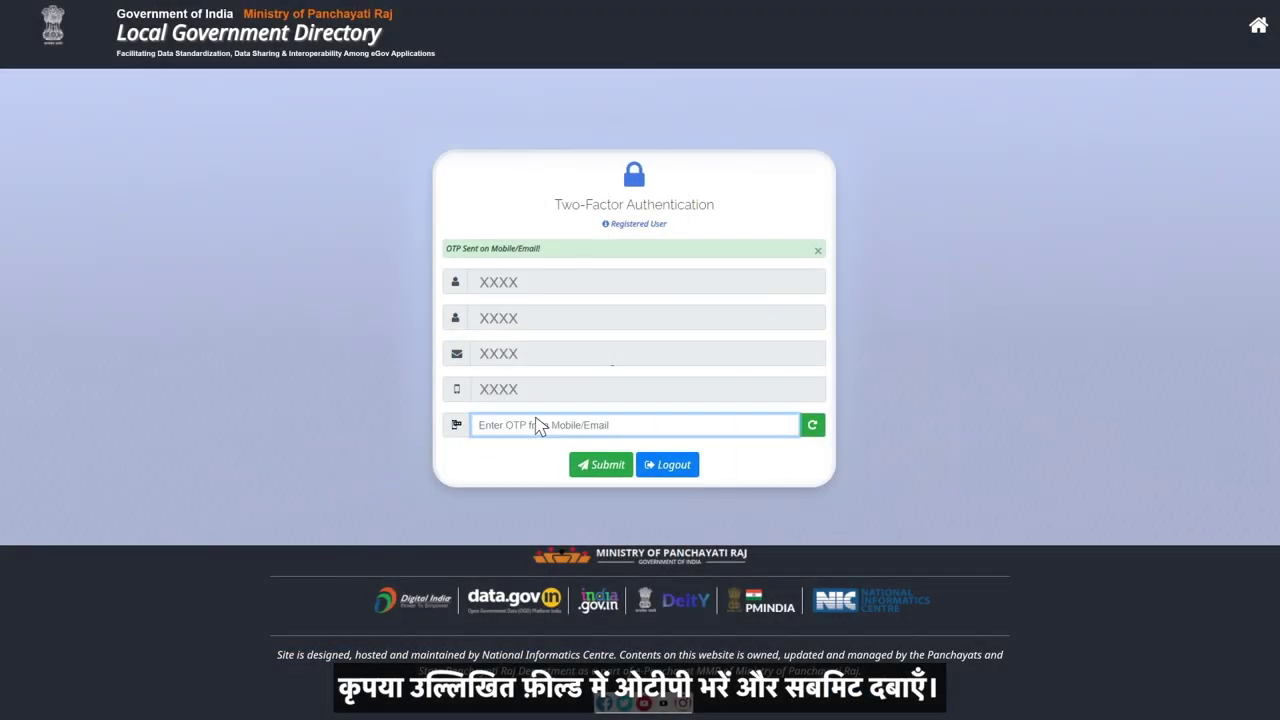
text(XXXX)
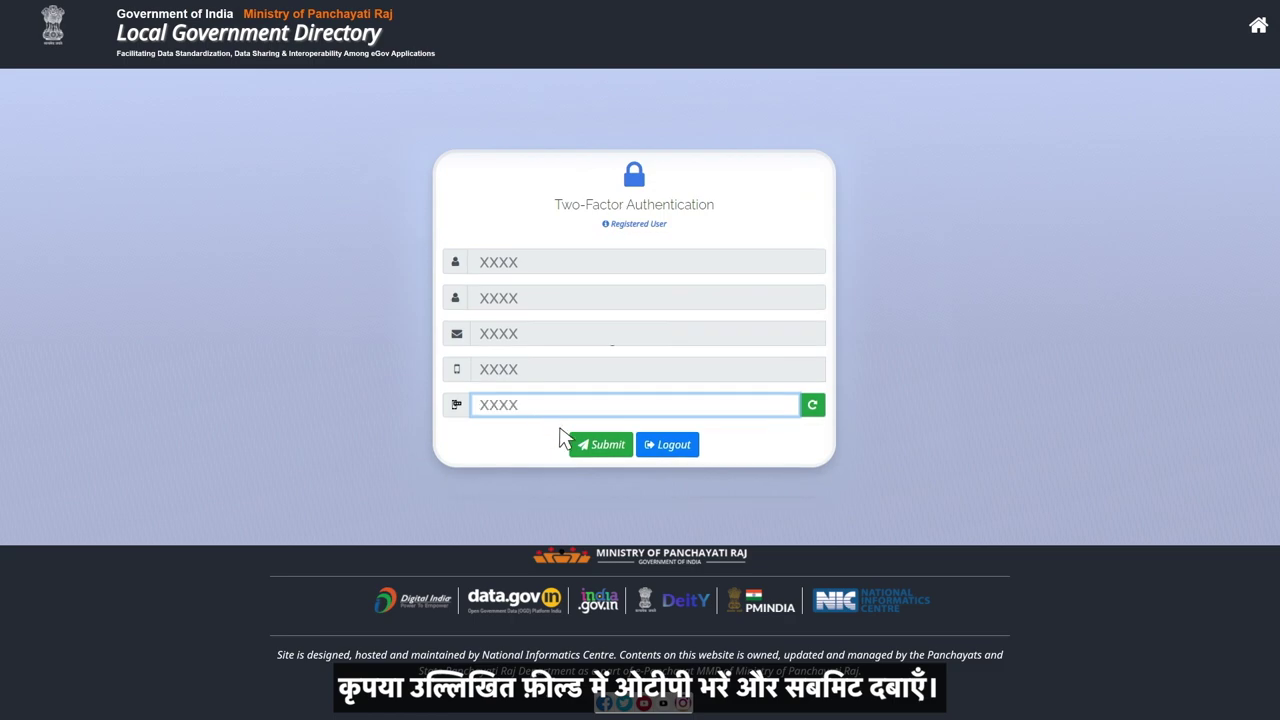
click(604, 446)
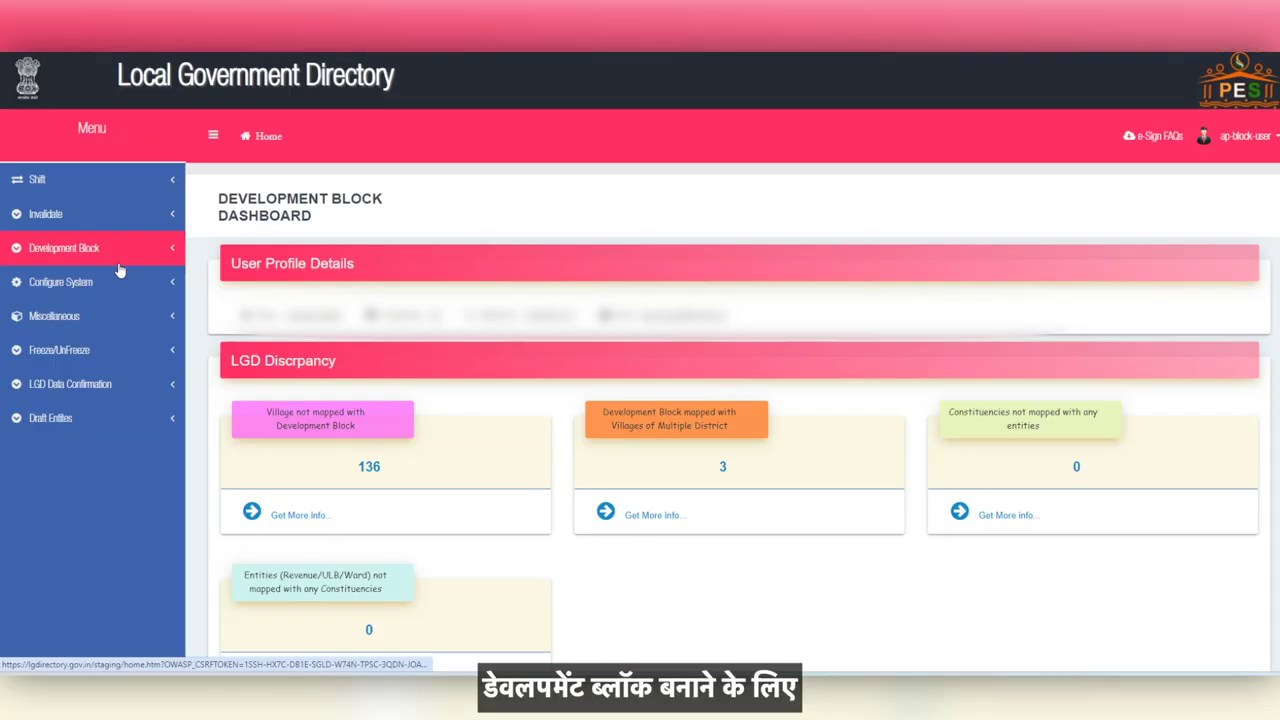
Step: Open the Create Development Block form and choose Bapatla as the district
click(116, 254)
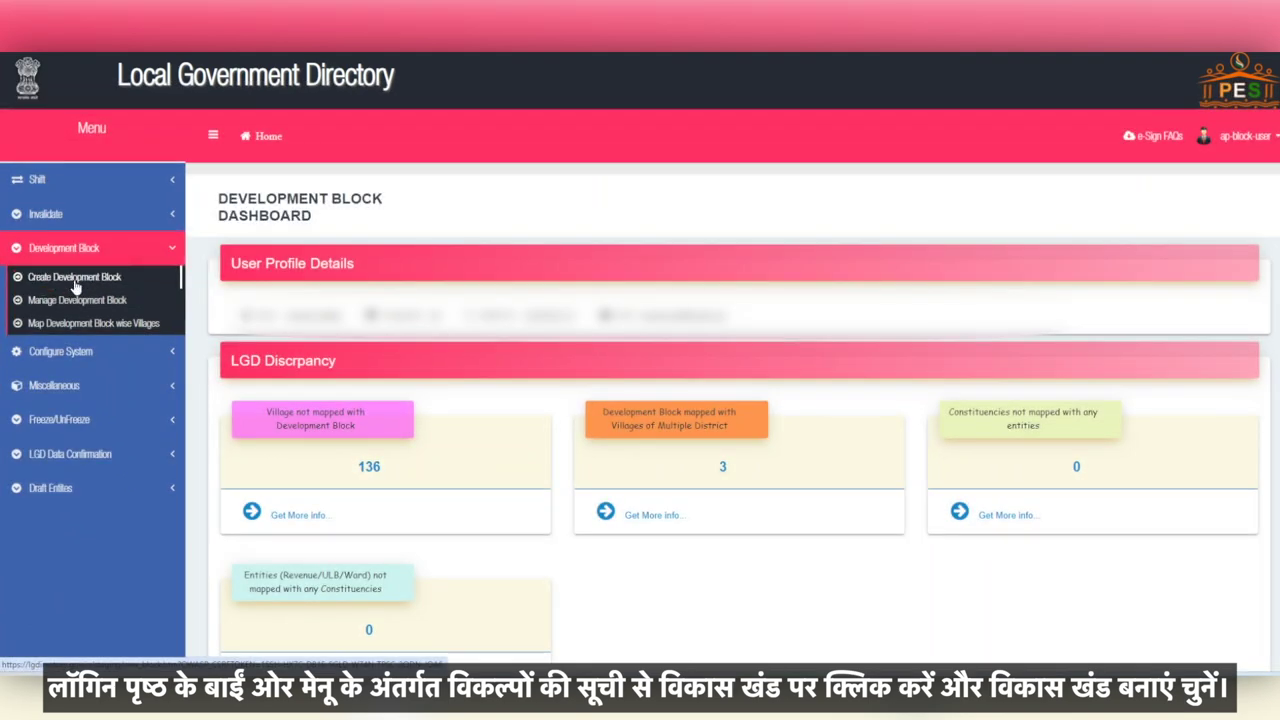
click(75, 287)
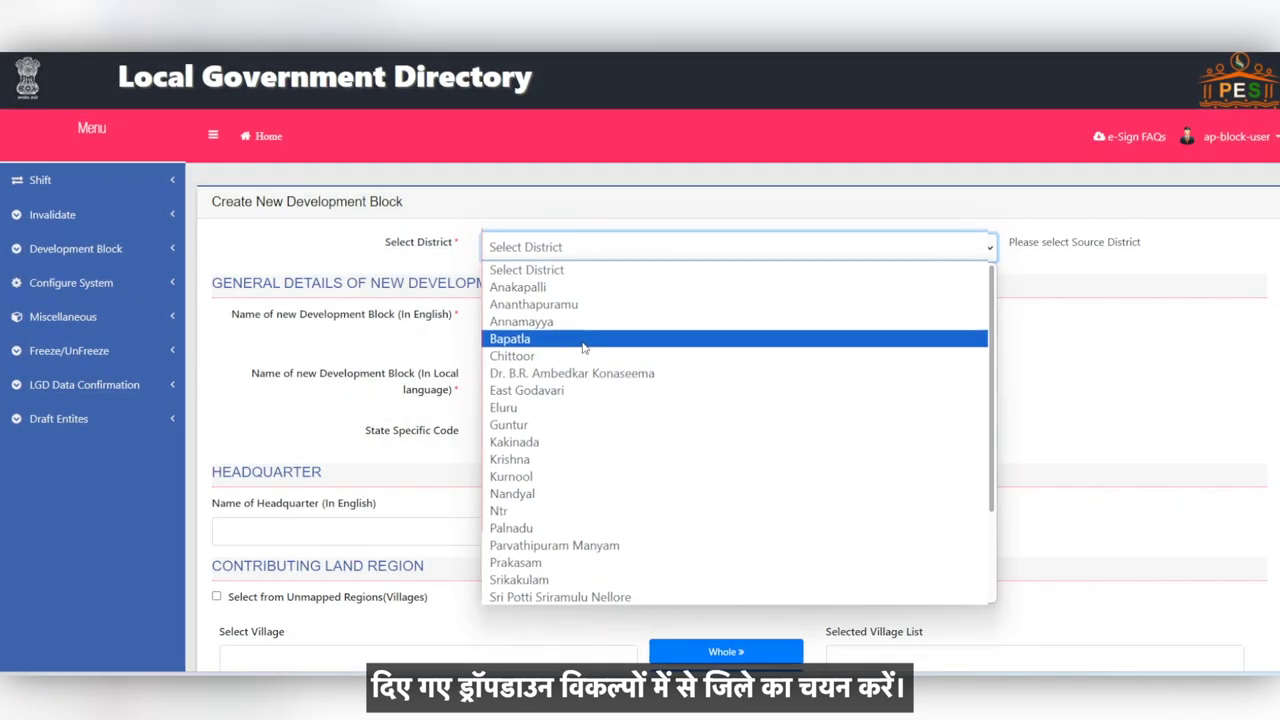
click(573, 340)
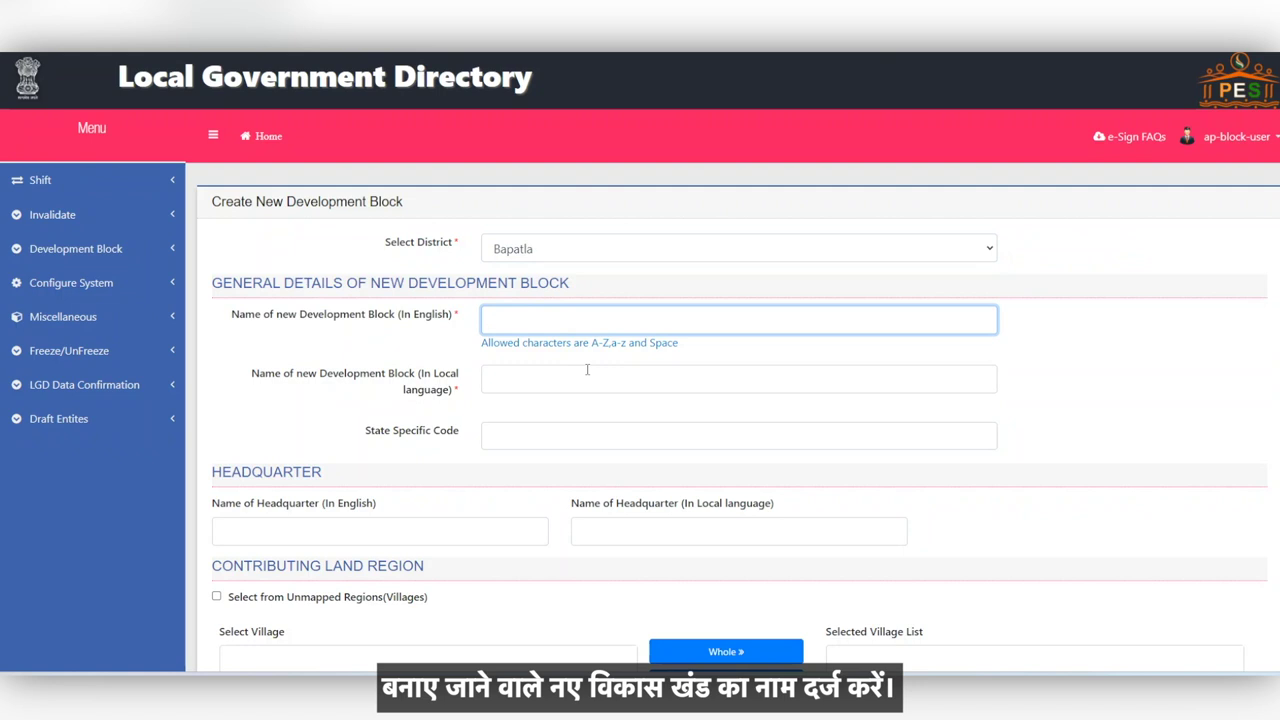
Step: Enter block names Jantanagar and జనతా నగర్, with Jantanagar as the English headquarter name
text(Jantanagar)
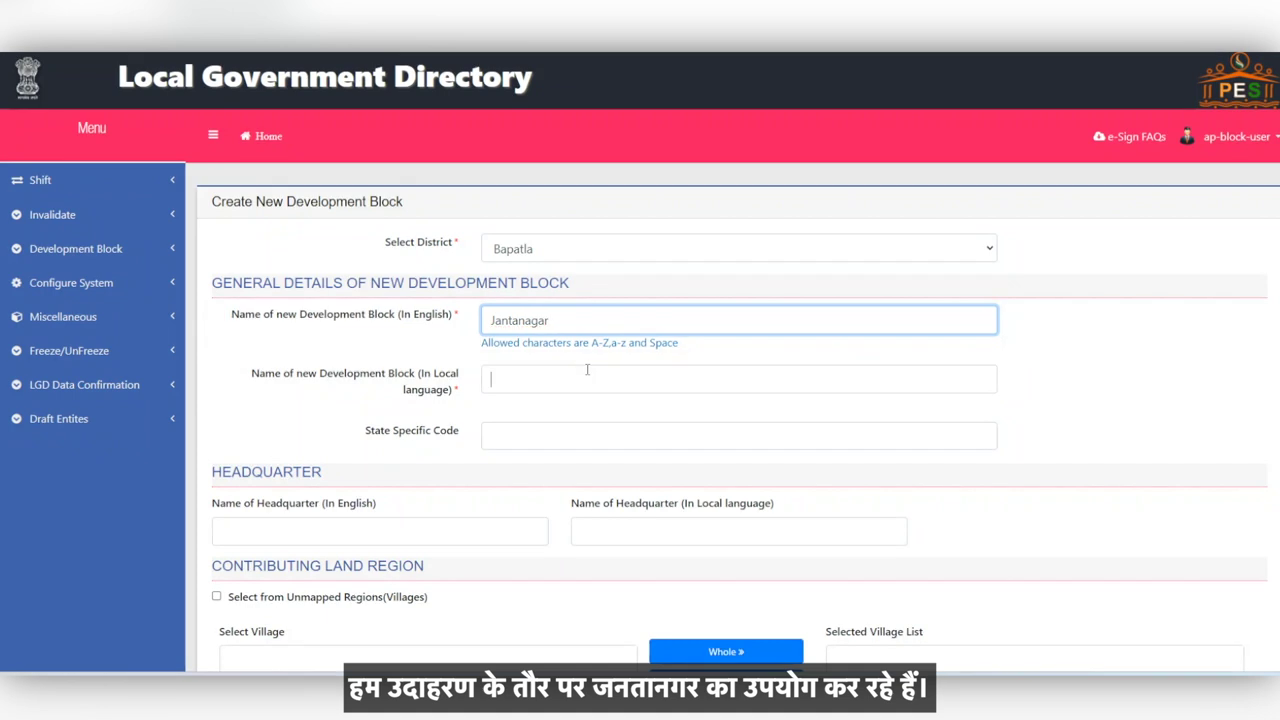
click(590, 385)
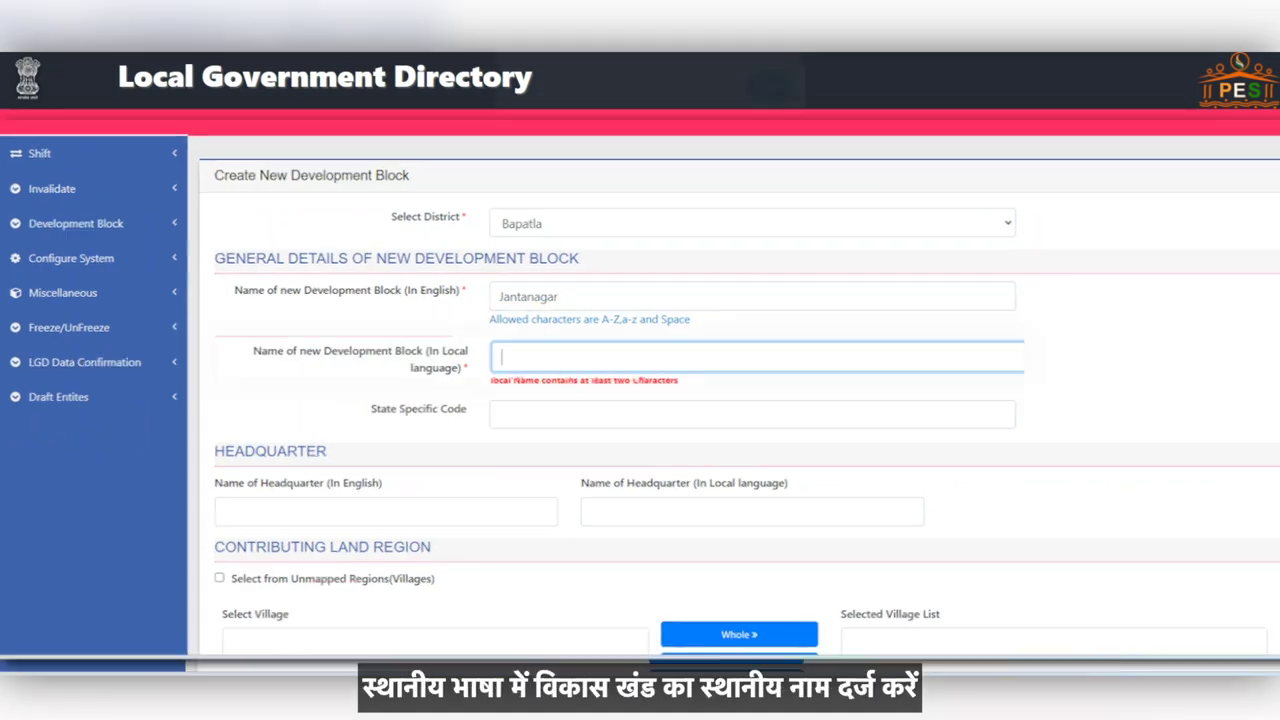
text(జనతా నగర్)
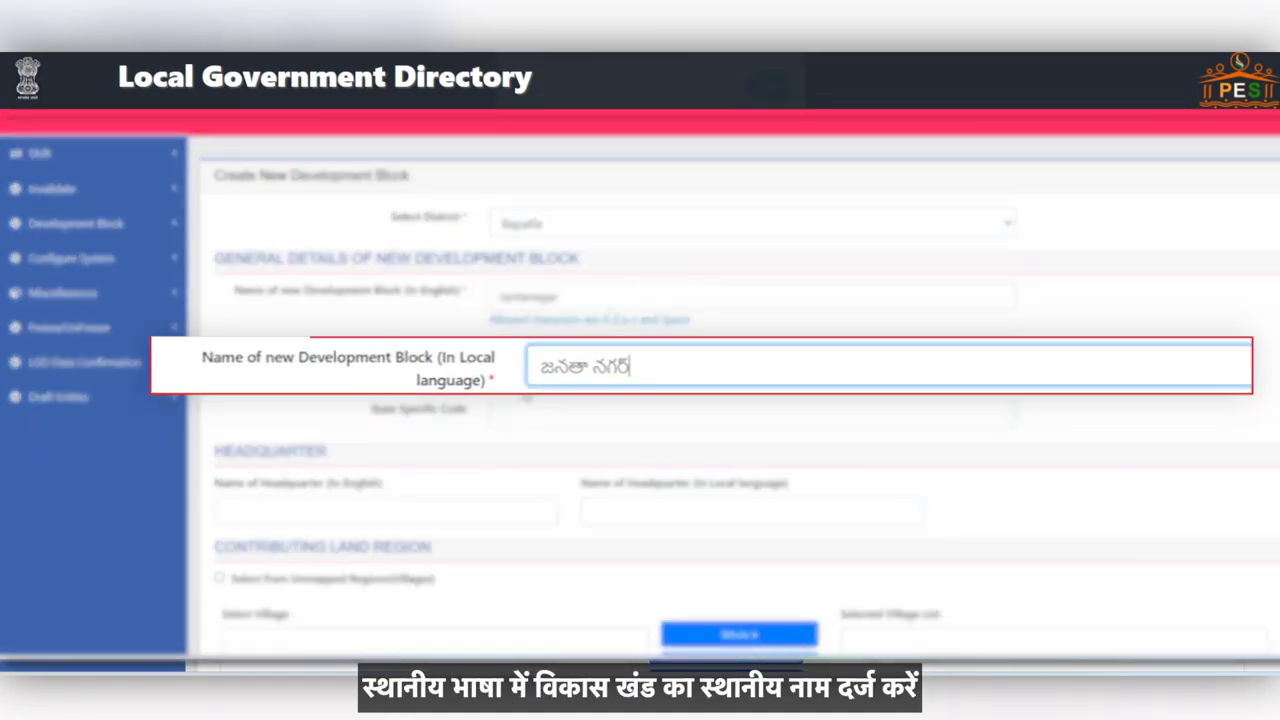
scroll(489, 400, down, 1)
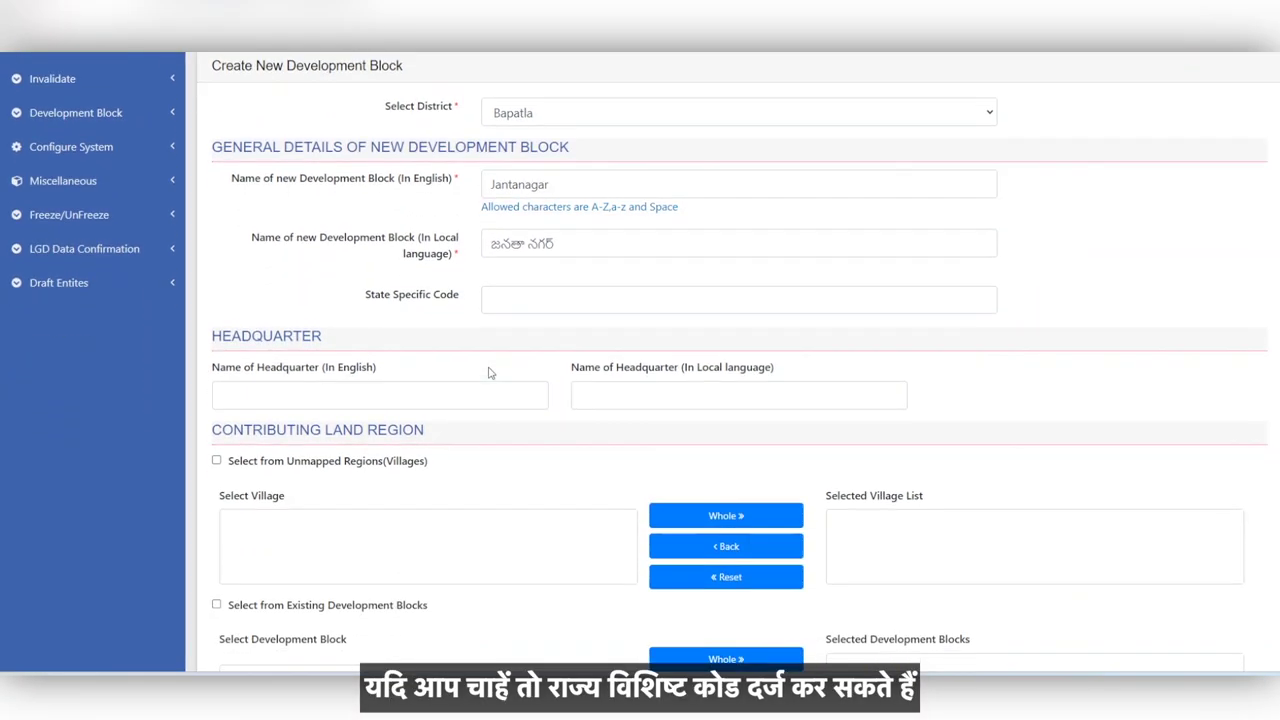
scroll(486, 373, down, 1)
click(505, 260)
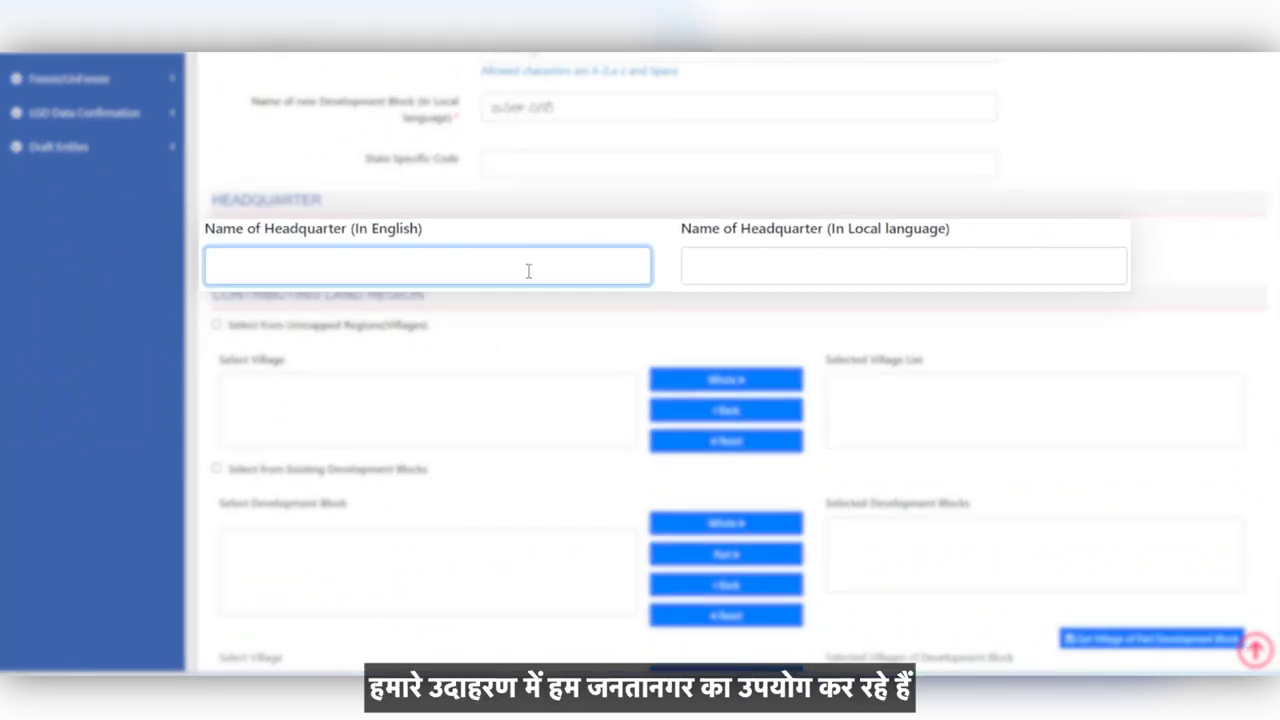
text(Jantanagar)
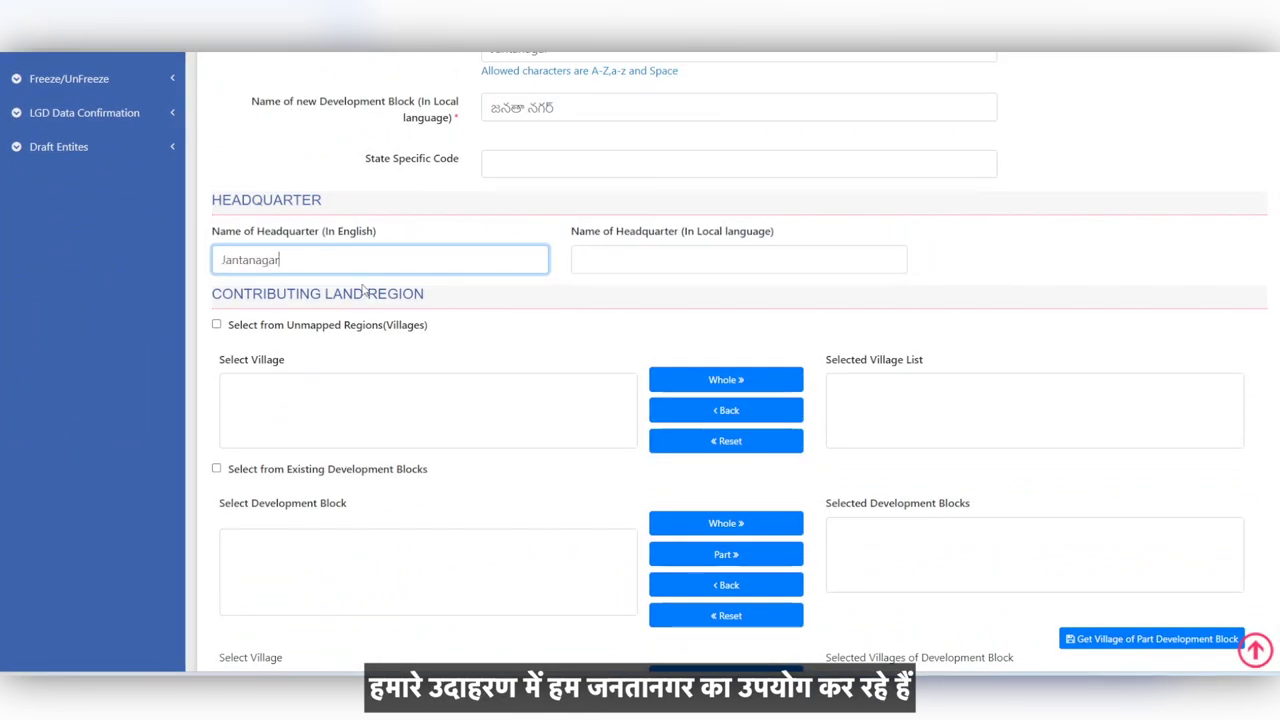
click(363, 290)
scroll(429, 343, down, 1)
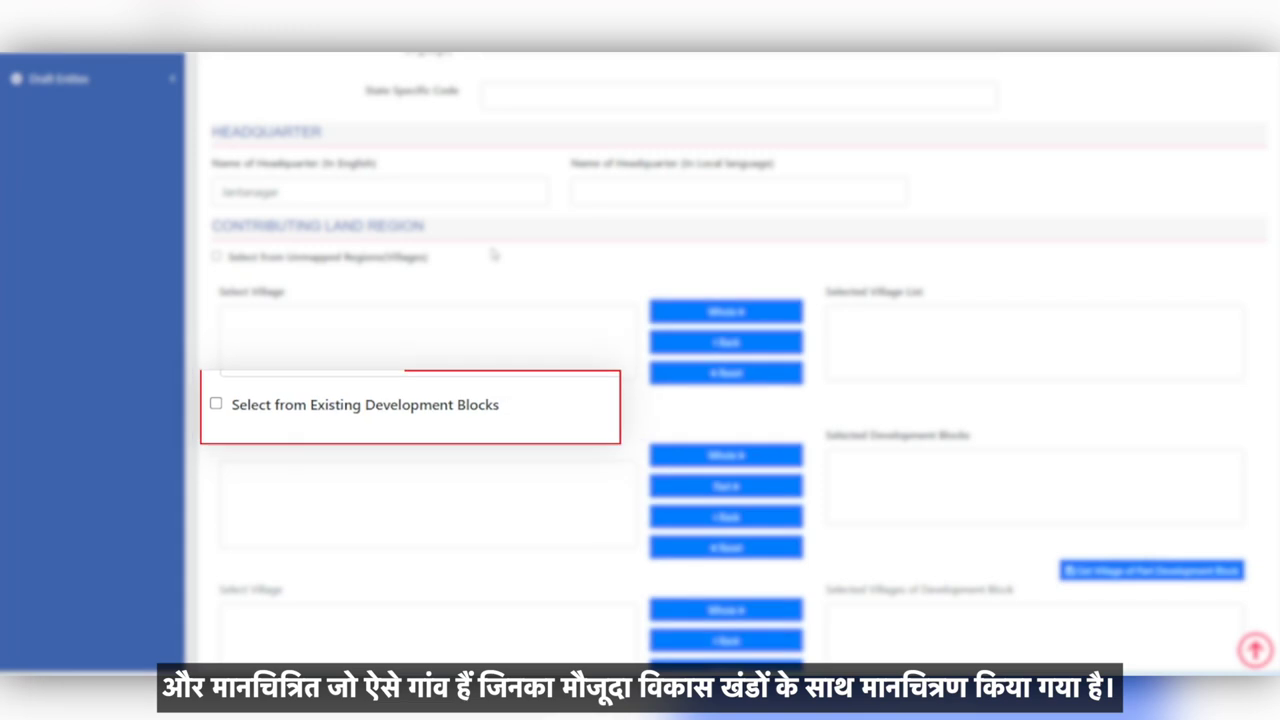
Step: Add the unmapped village Parisapadu in full to the new block
click(217, 258)
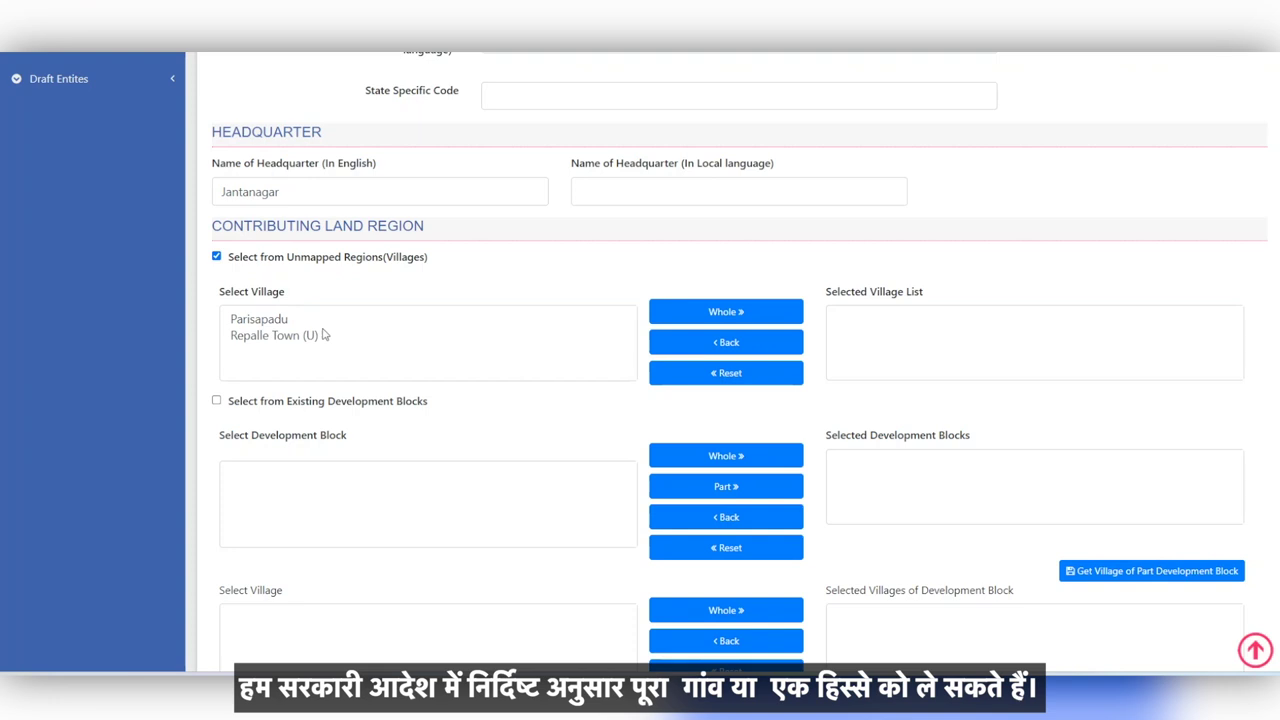
scroll(322, 335, up, 1)
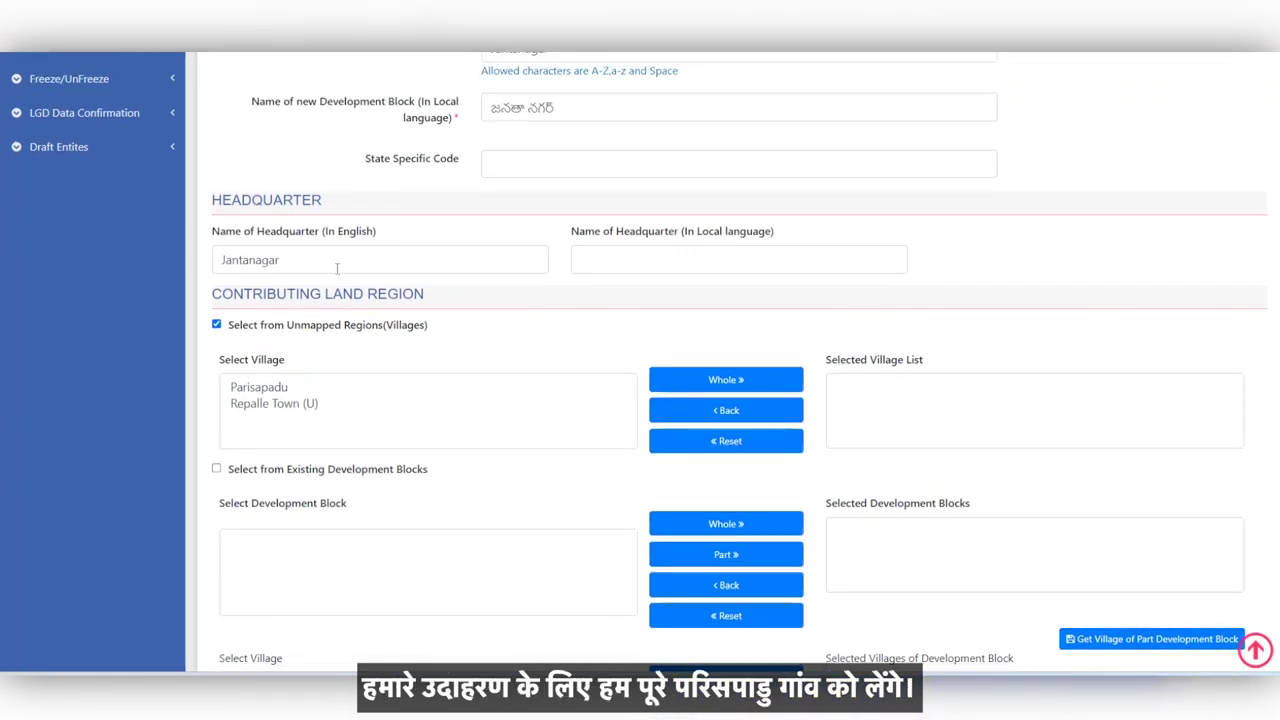
click(262, 387)
click(726, 380)
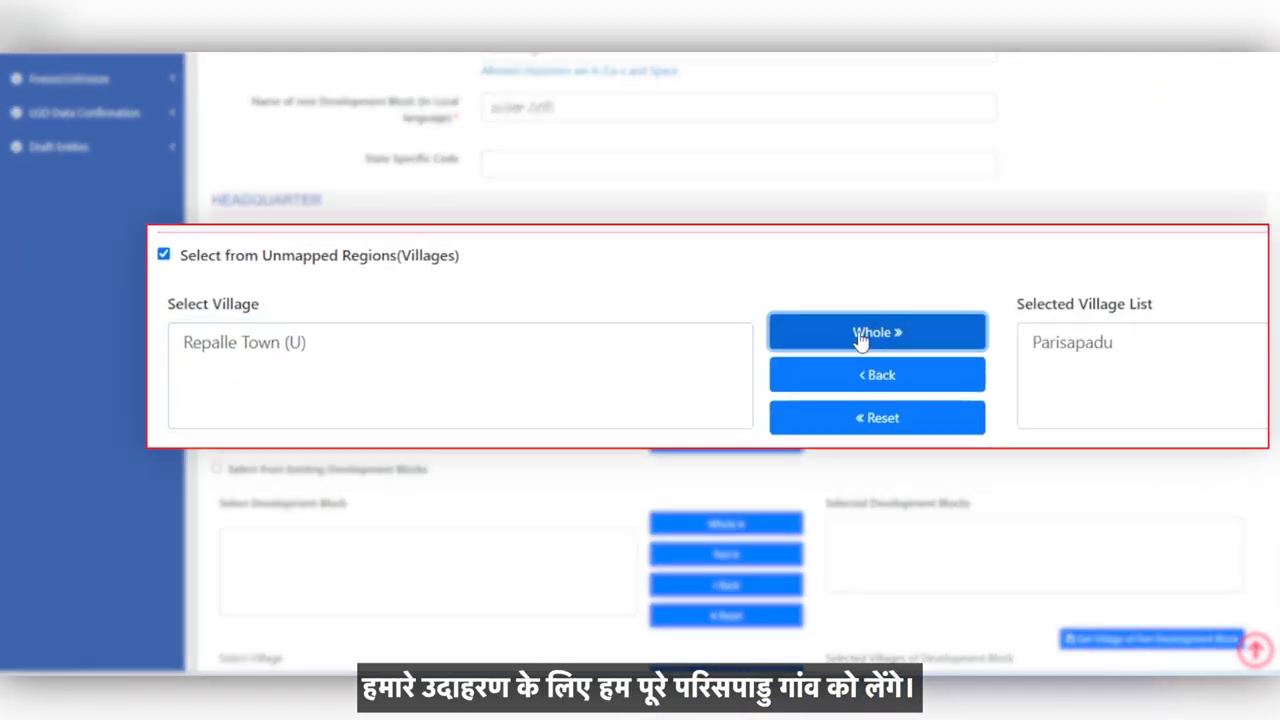
scroll(703, 309, down, 4)
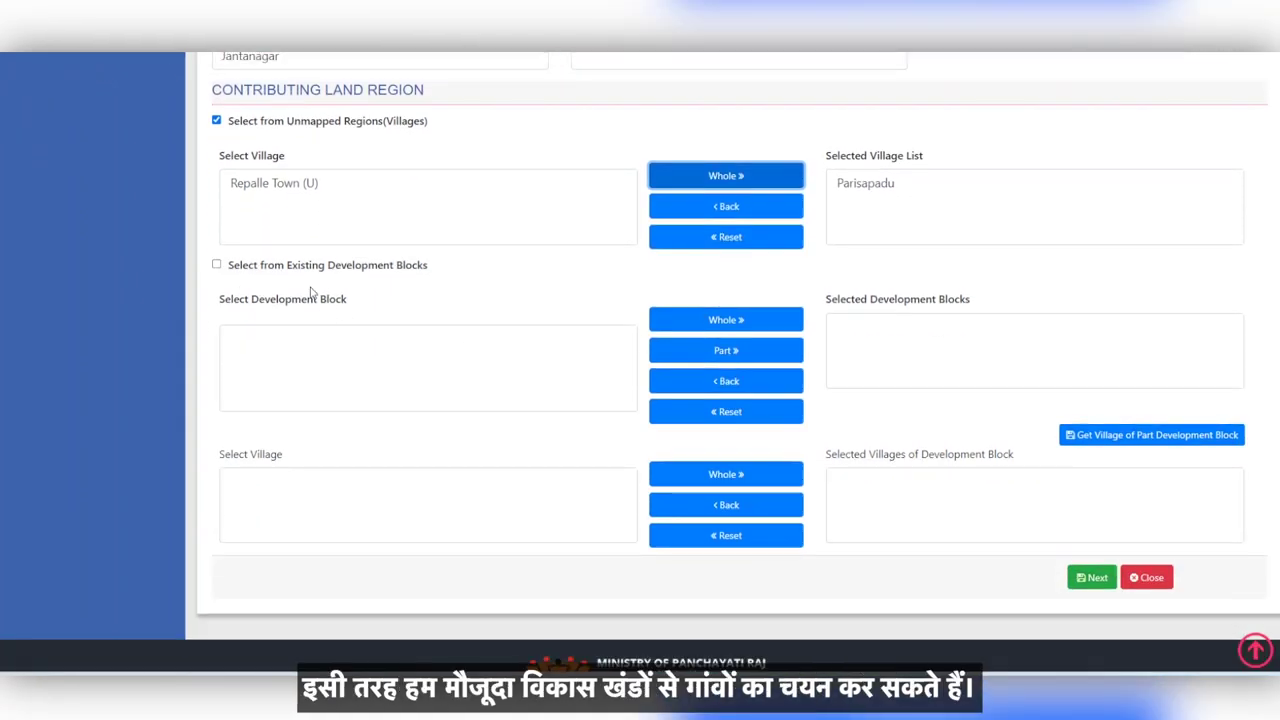
Step: Add Amruthalur block as a part, contributing its Amruthalur and Bodapadu villages in full
click(216, 264)
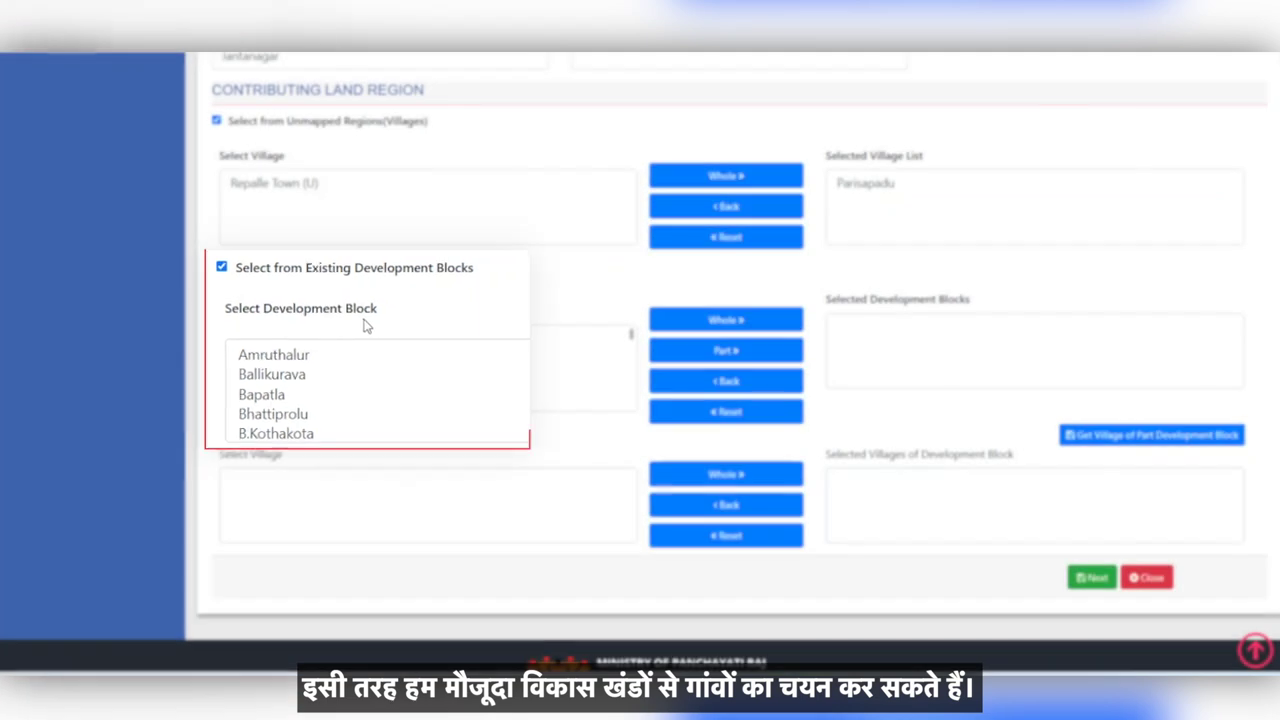
click(260, 340)
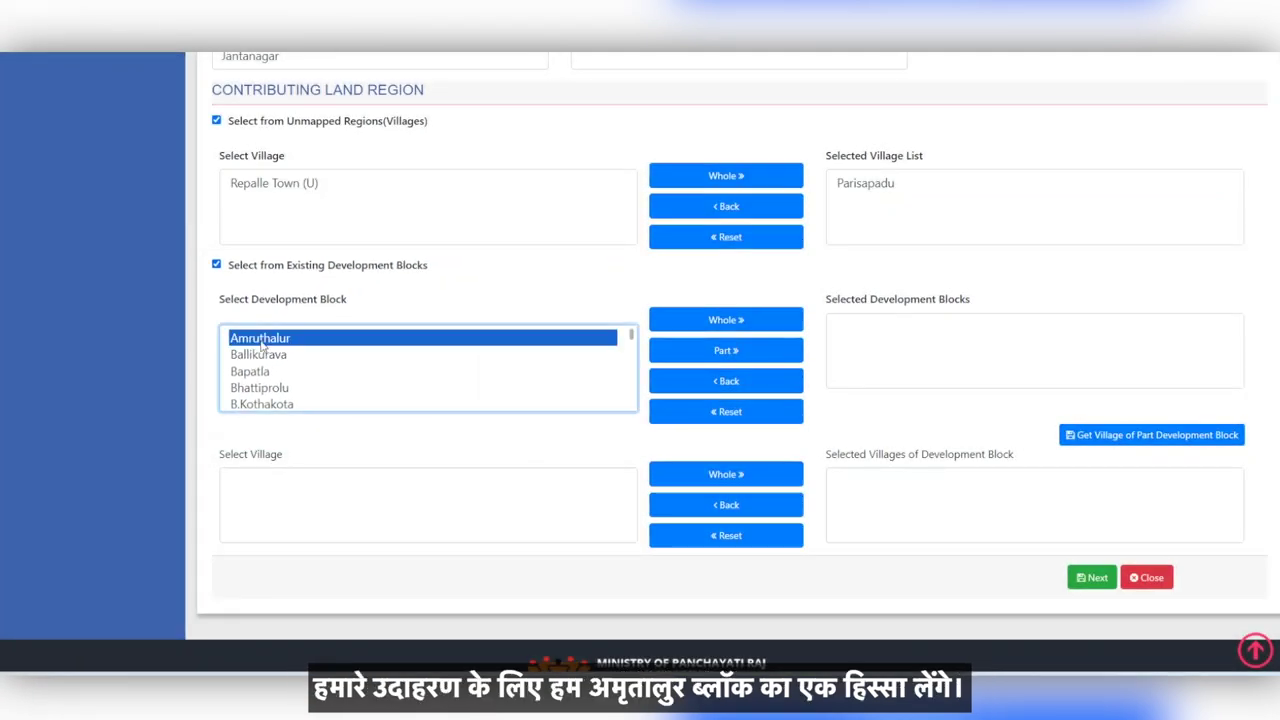
click(707, 356)
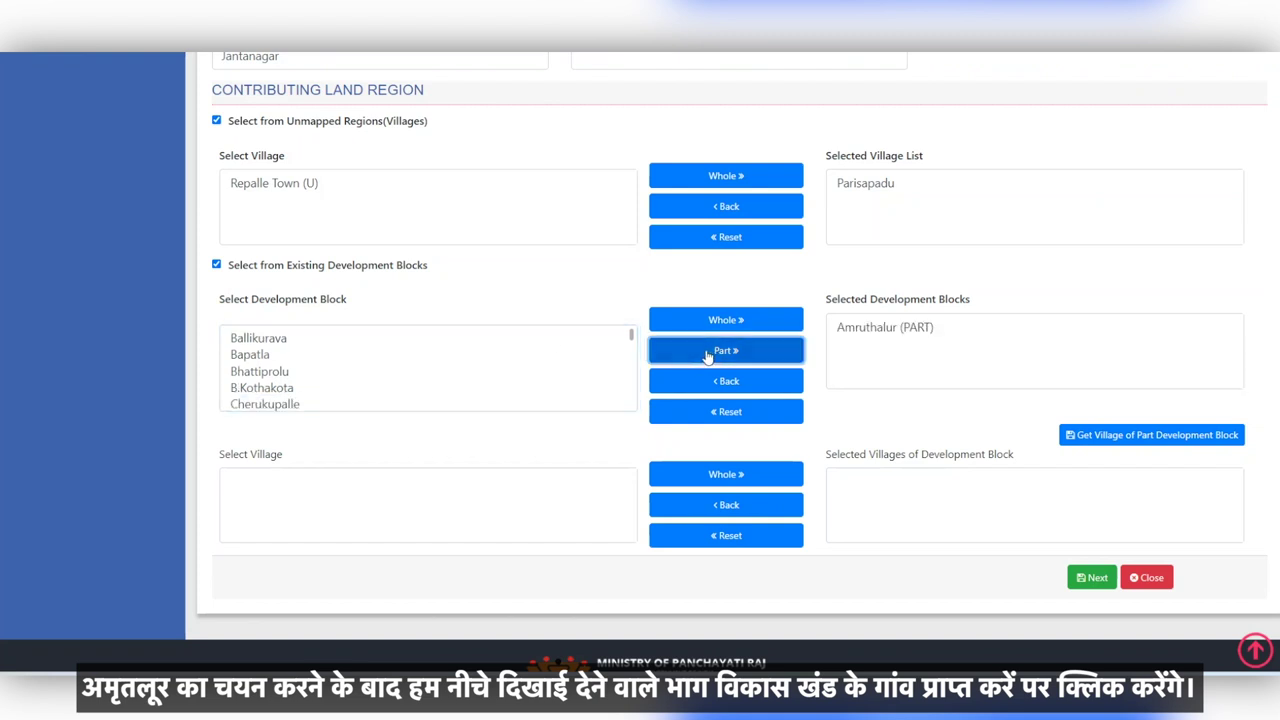
click(927, 332)
click(1075, 436)
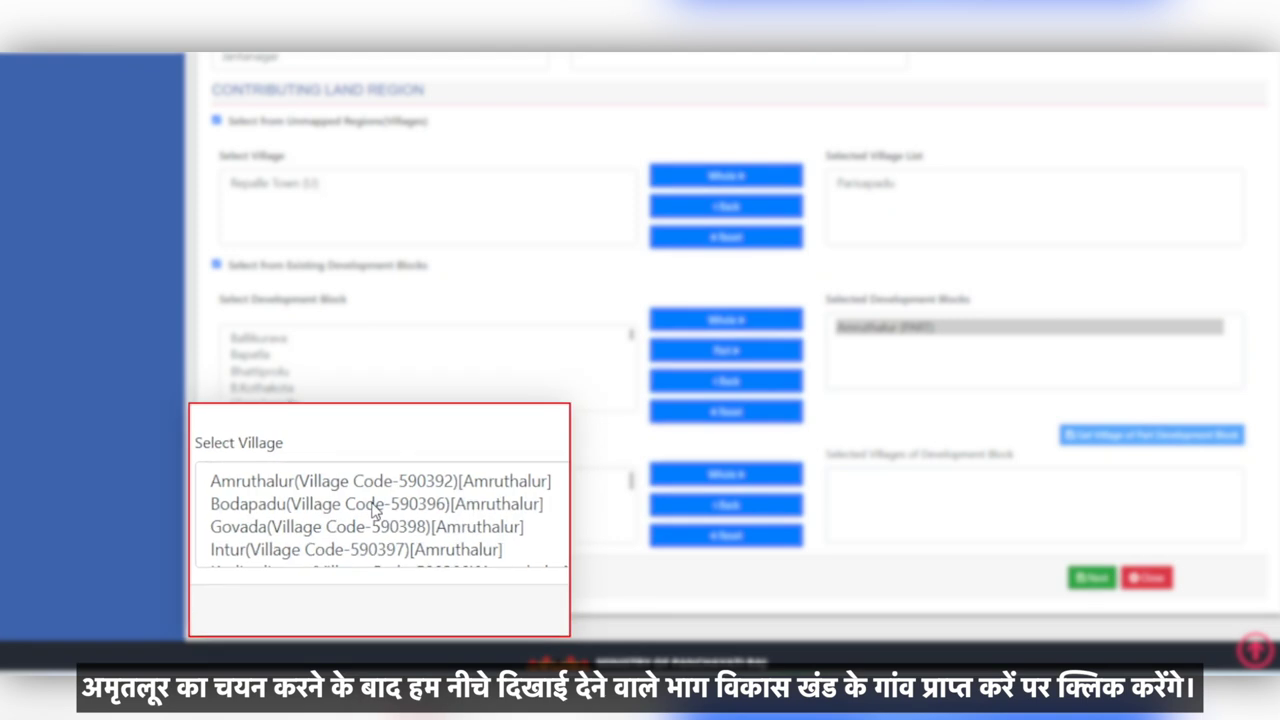
click(330, 482)
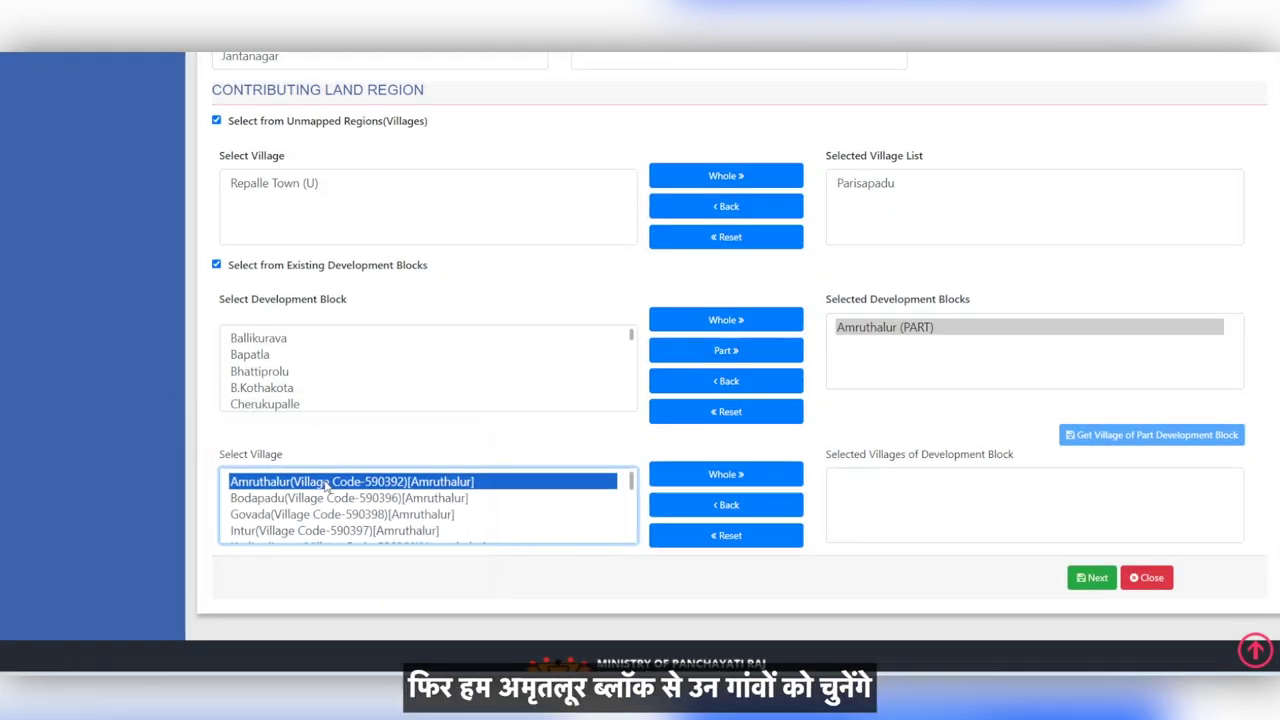
click(661, 477)
click(356, 486)
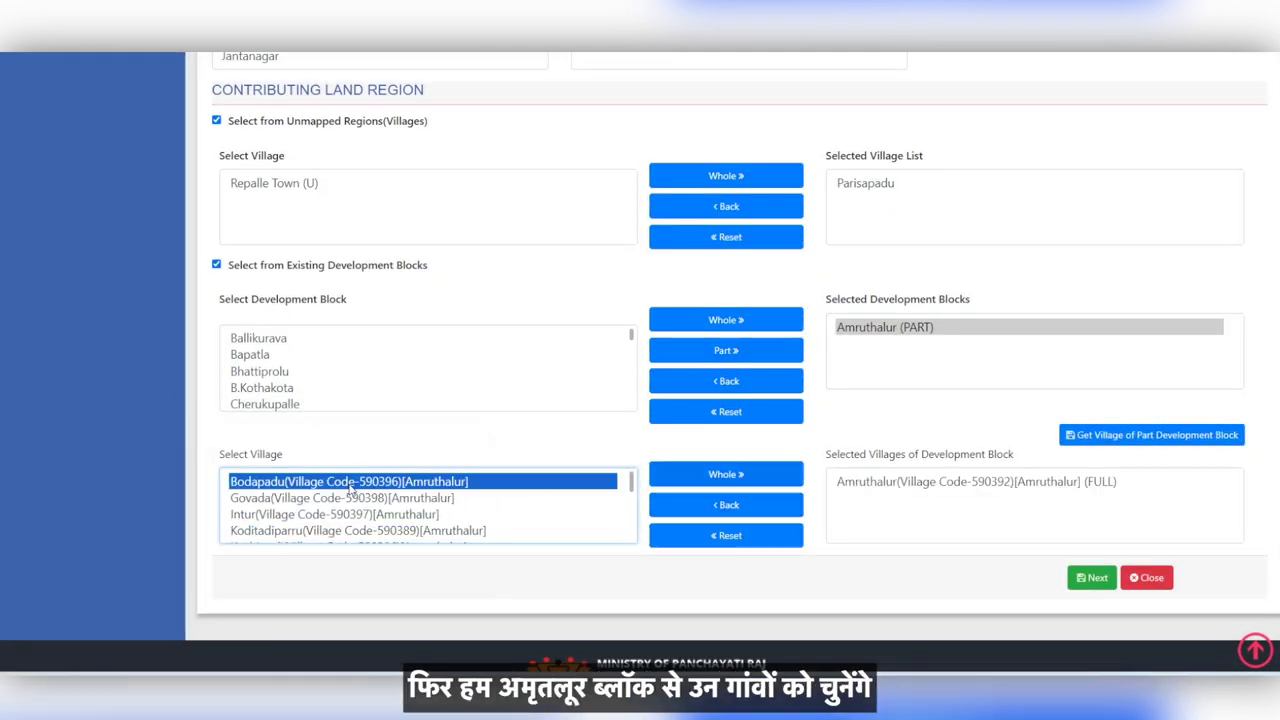
click(702, 472)
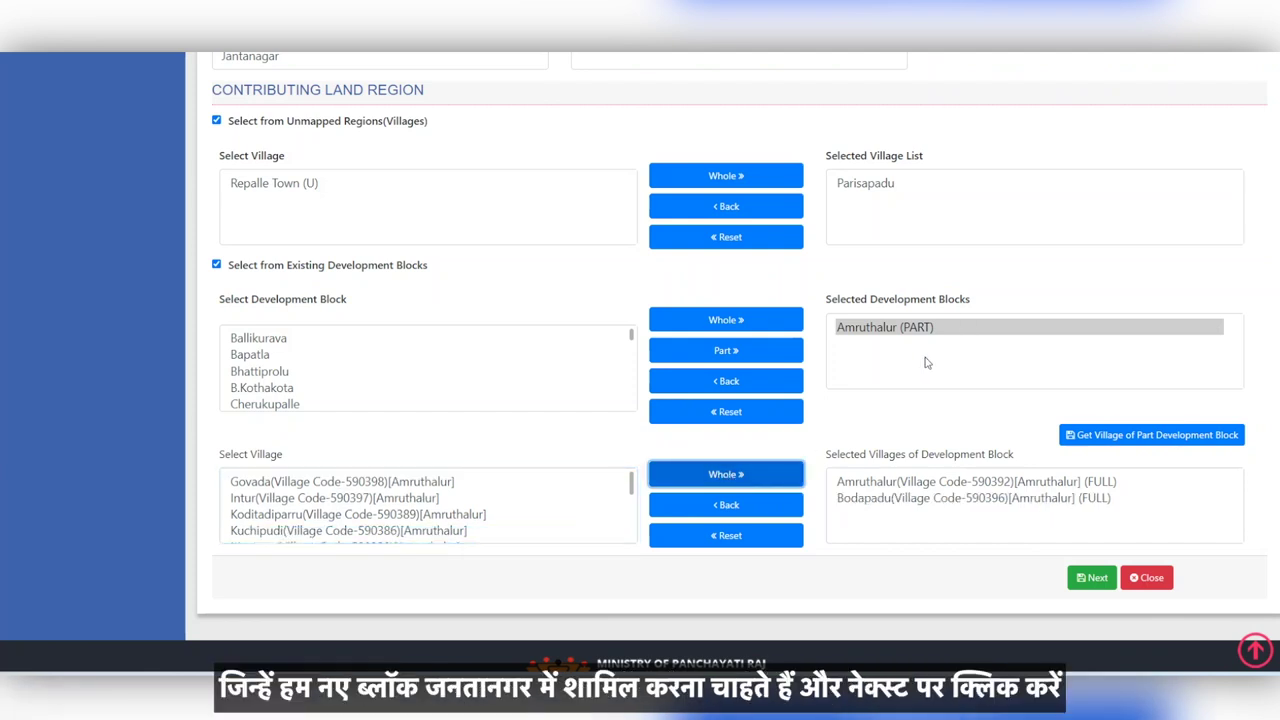
click(1088, 577)
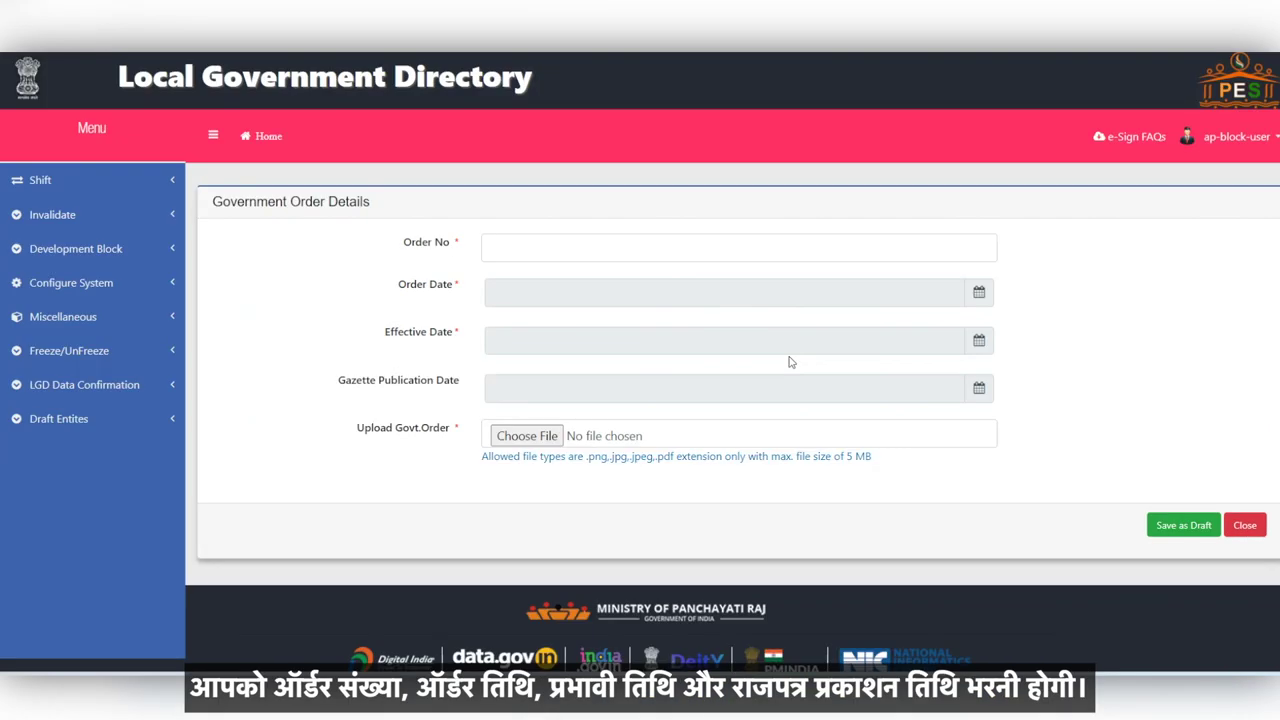
Step: Enter government order number 123 and set the order dates to 01-06-2024
click(554, 244)
text(123)
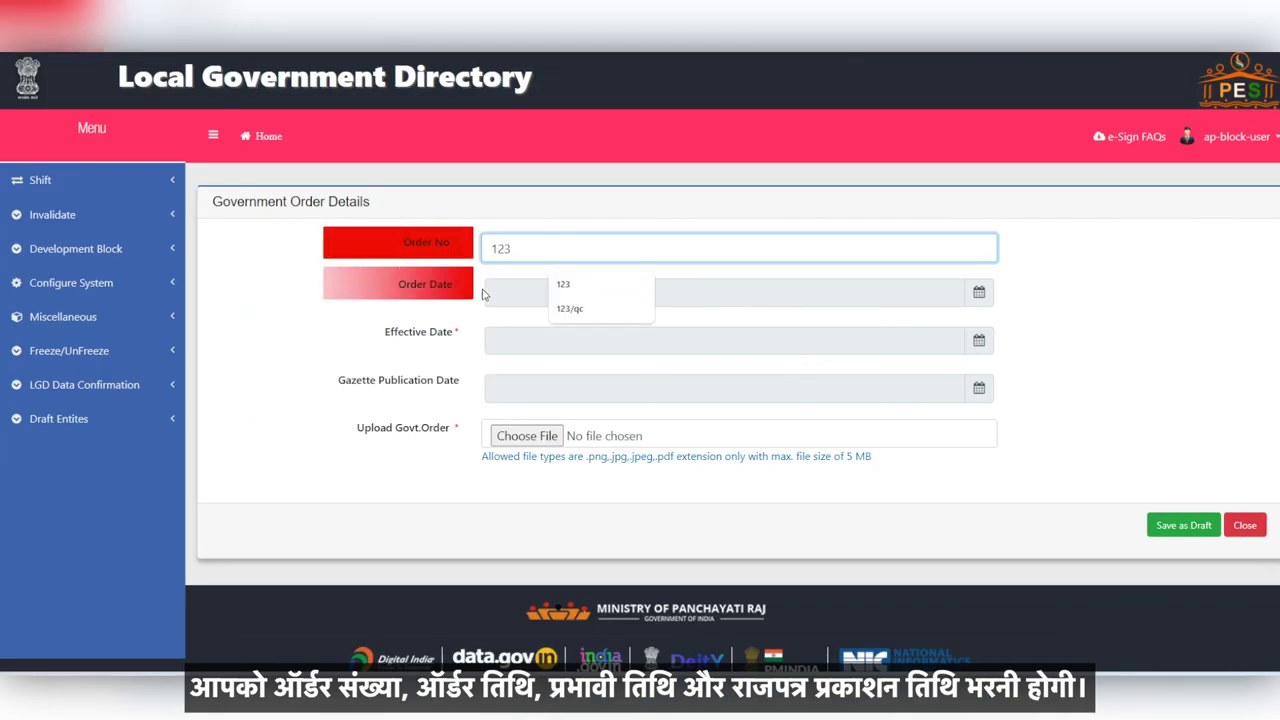
click(495, 294)
click(616, 358)
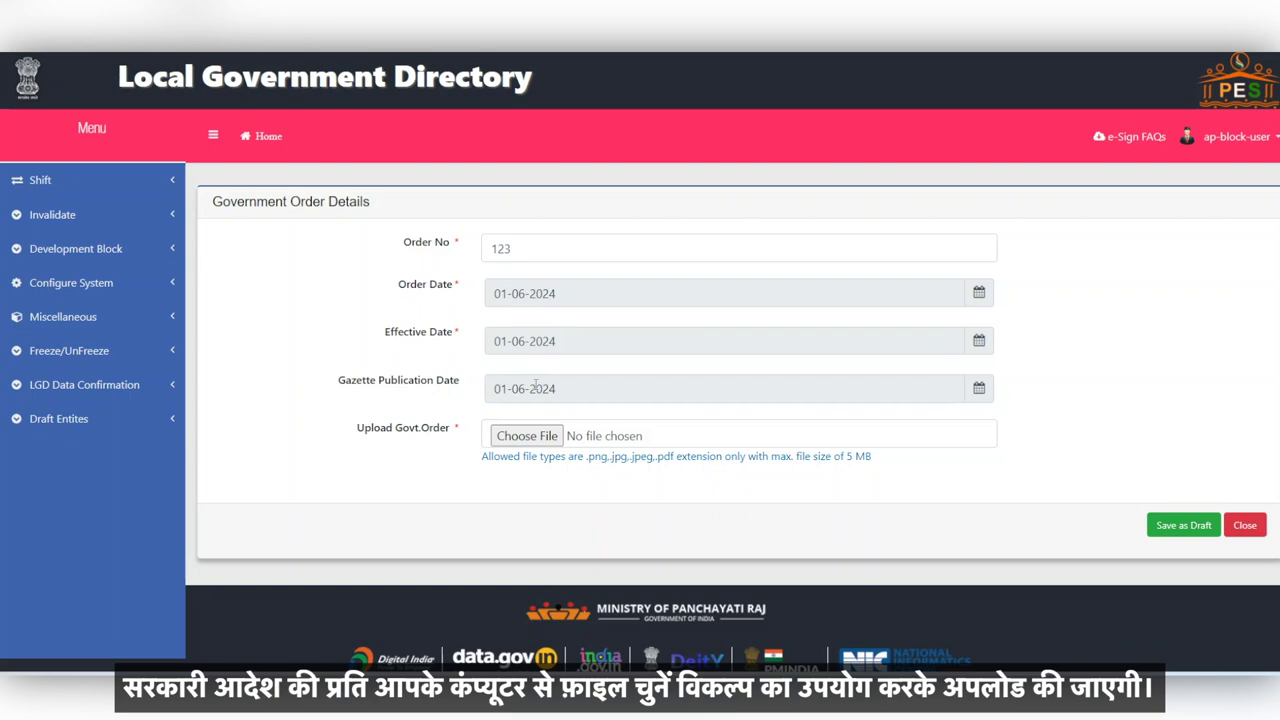
click(527, 436)
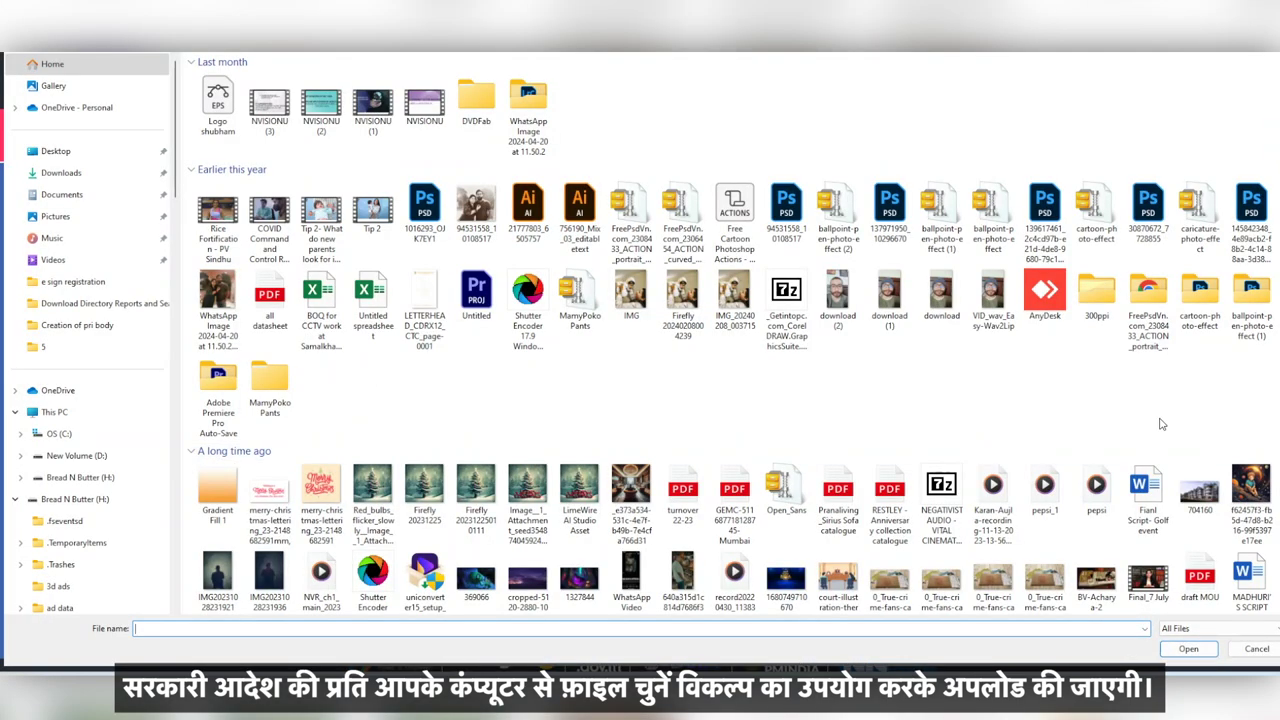
Step: Attach 704160.jpg as the order copy and save the block as a draft
click(1205, 497)
click(1188, 649)
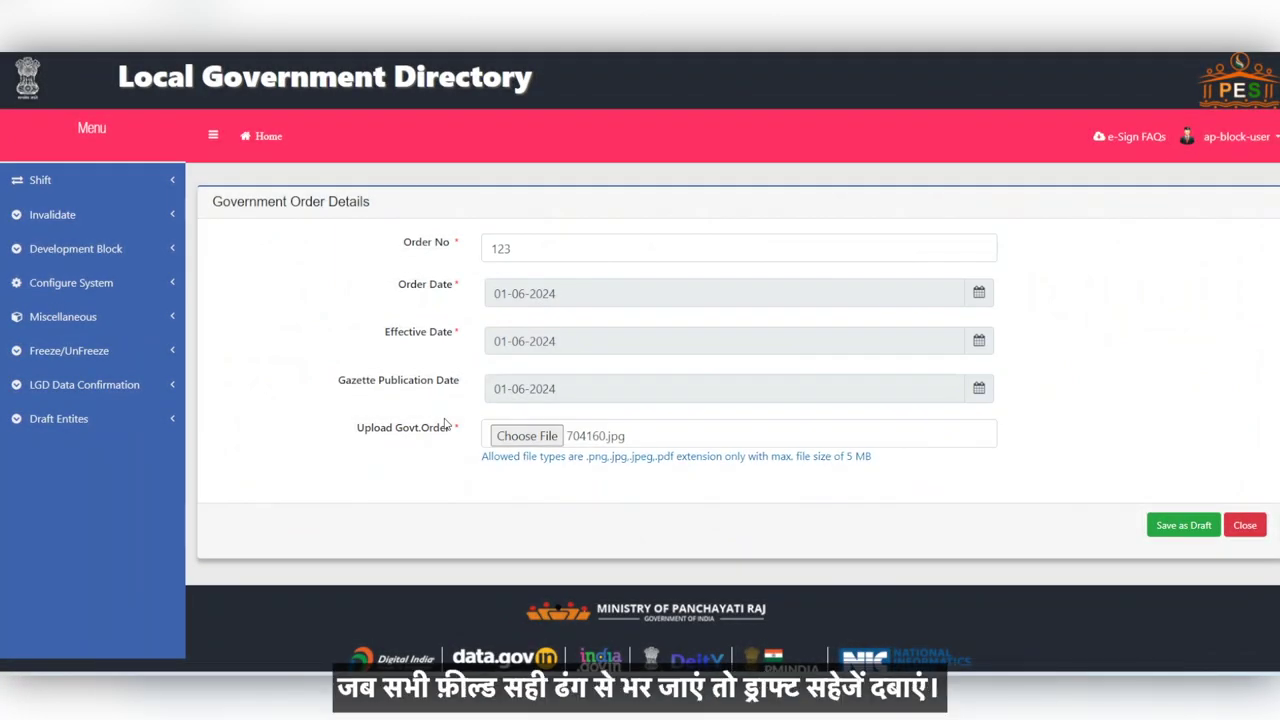
click(1184, 525)
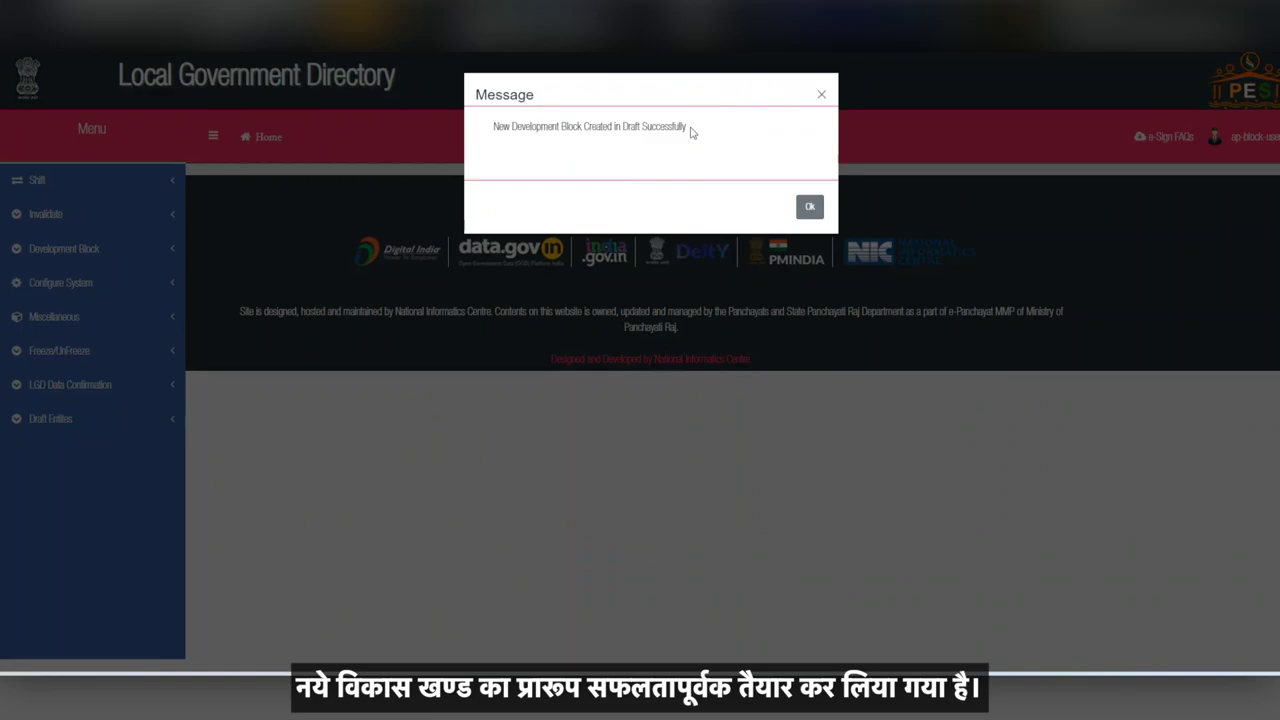
click(810, 208)
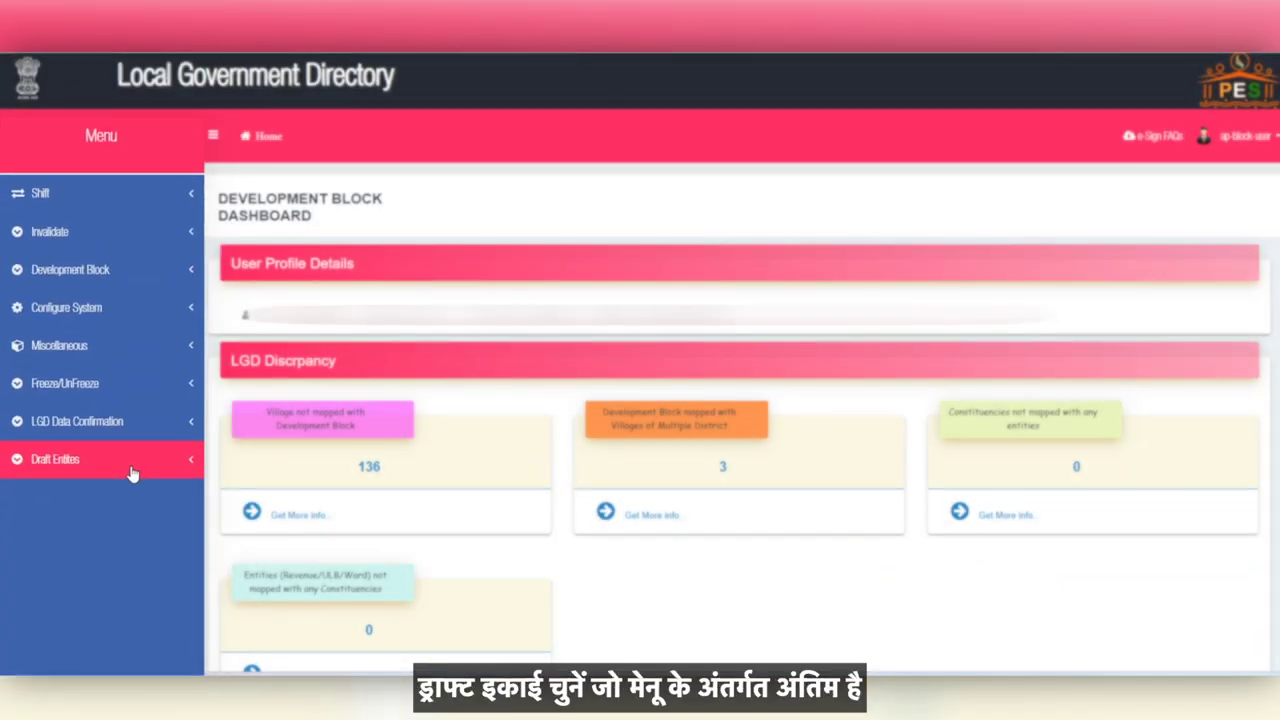
Step: Open the Jantanagar draft under Publish Draft Entity, review it, and proceed to publish
click(122, 532)
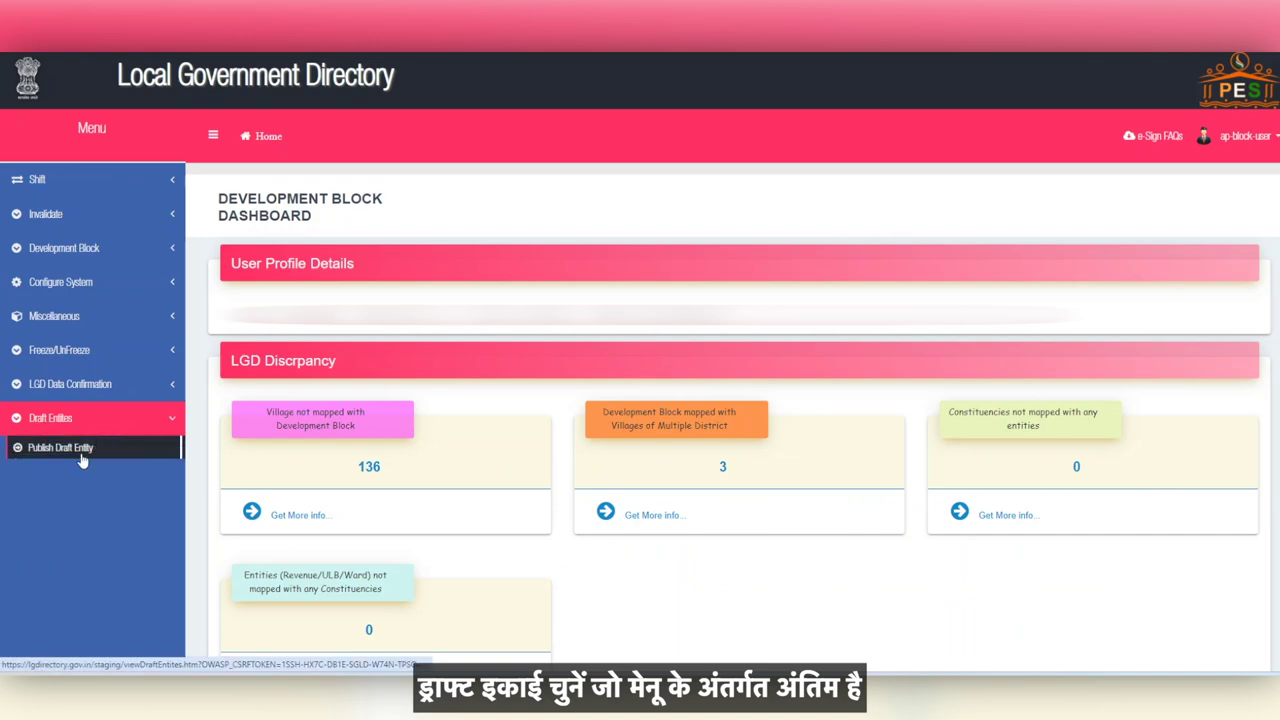
click(80, 453)
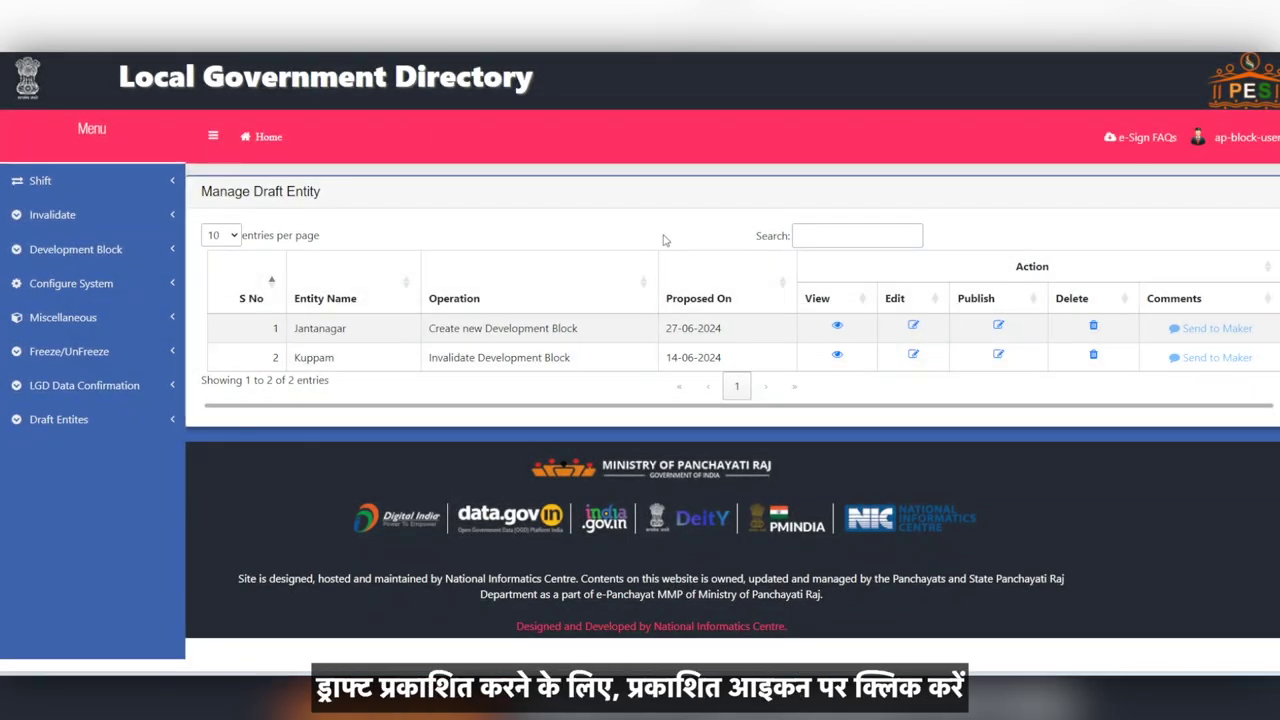
click(998, 326)
scroll(485, 315, down, 2)
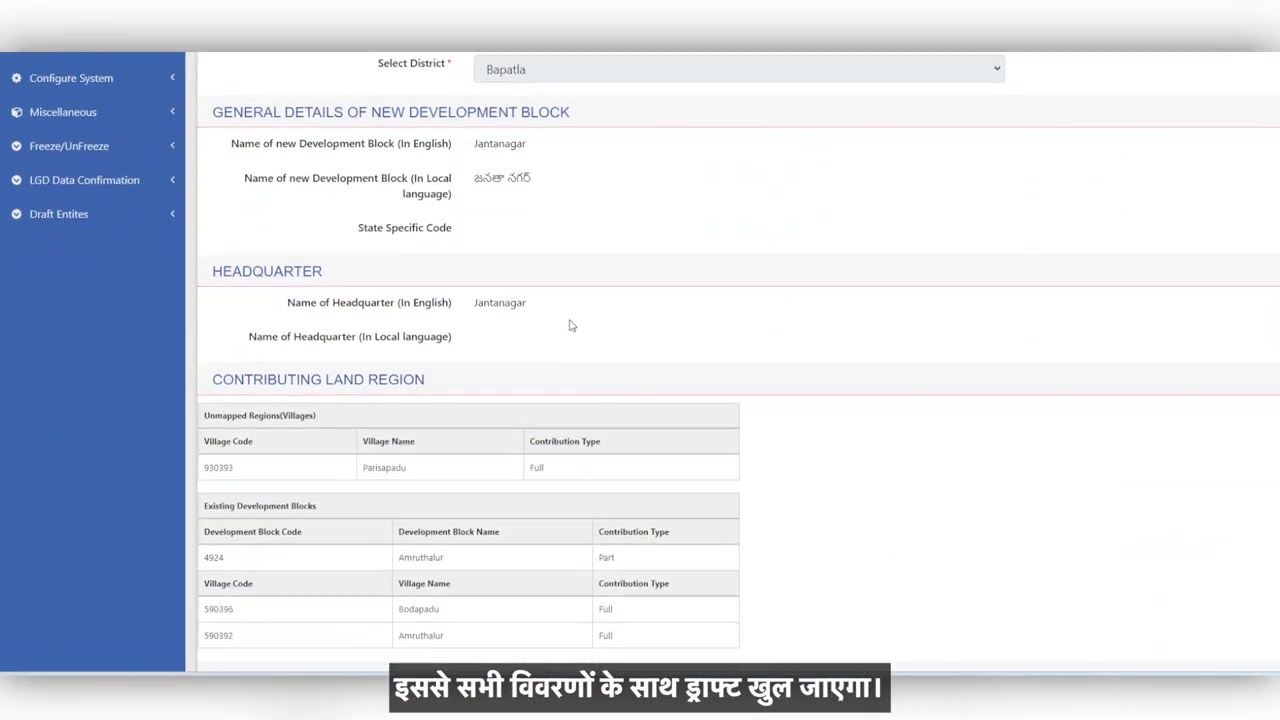
scroll(571, 325, down, 5)
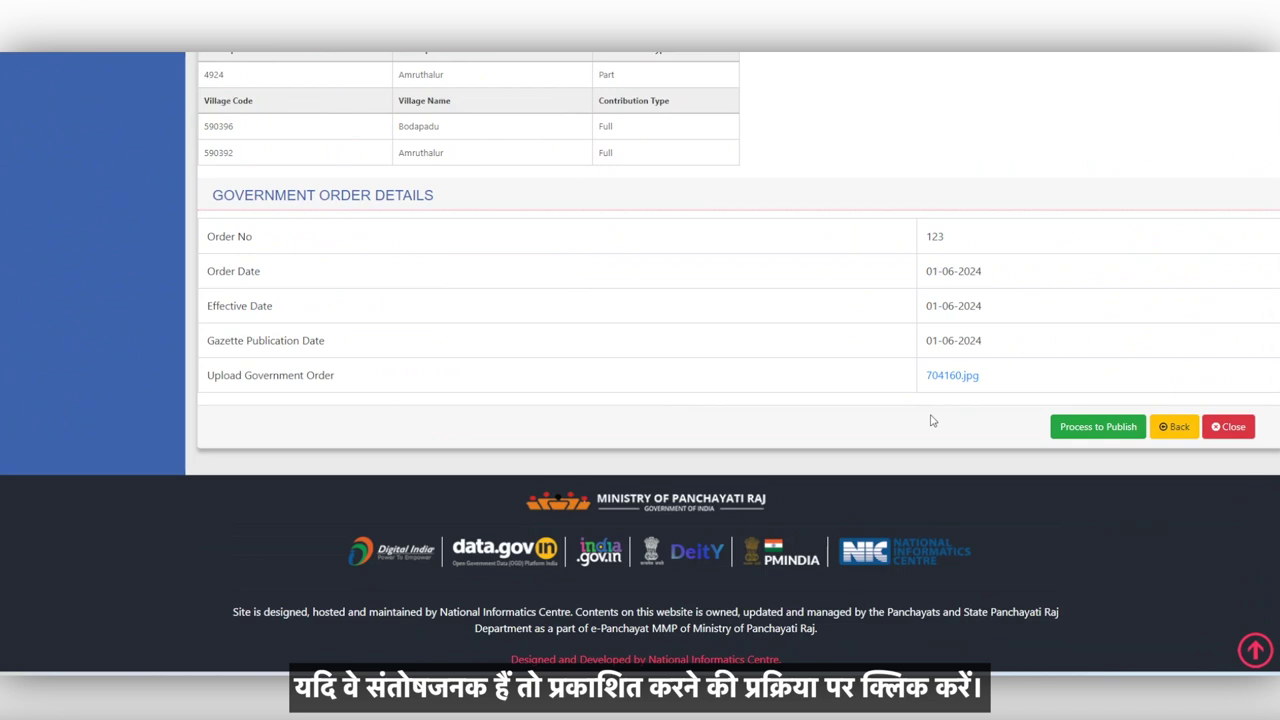
click(1084, 432)
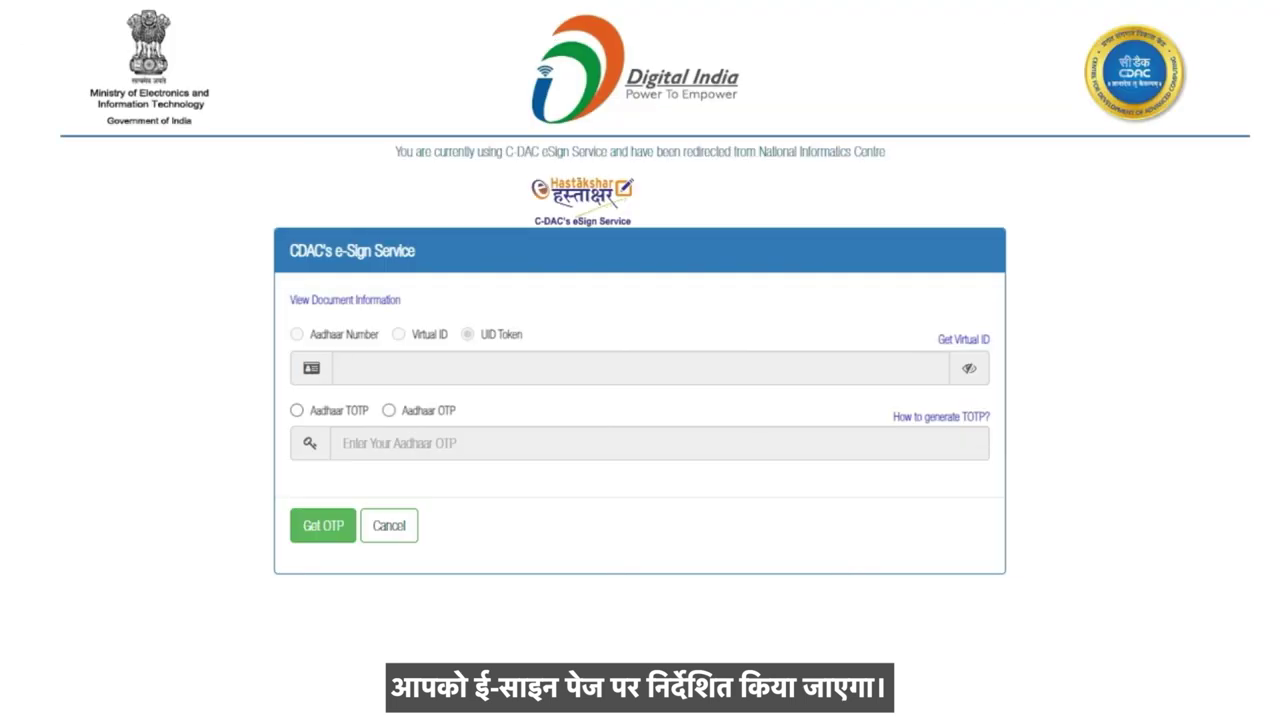
Step: eSign the Jantanagar publication using Aadhaar number and Aadhaar OTP verification
click(297, 335)
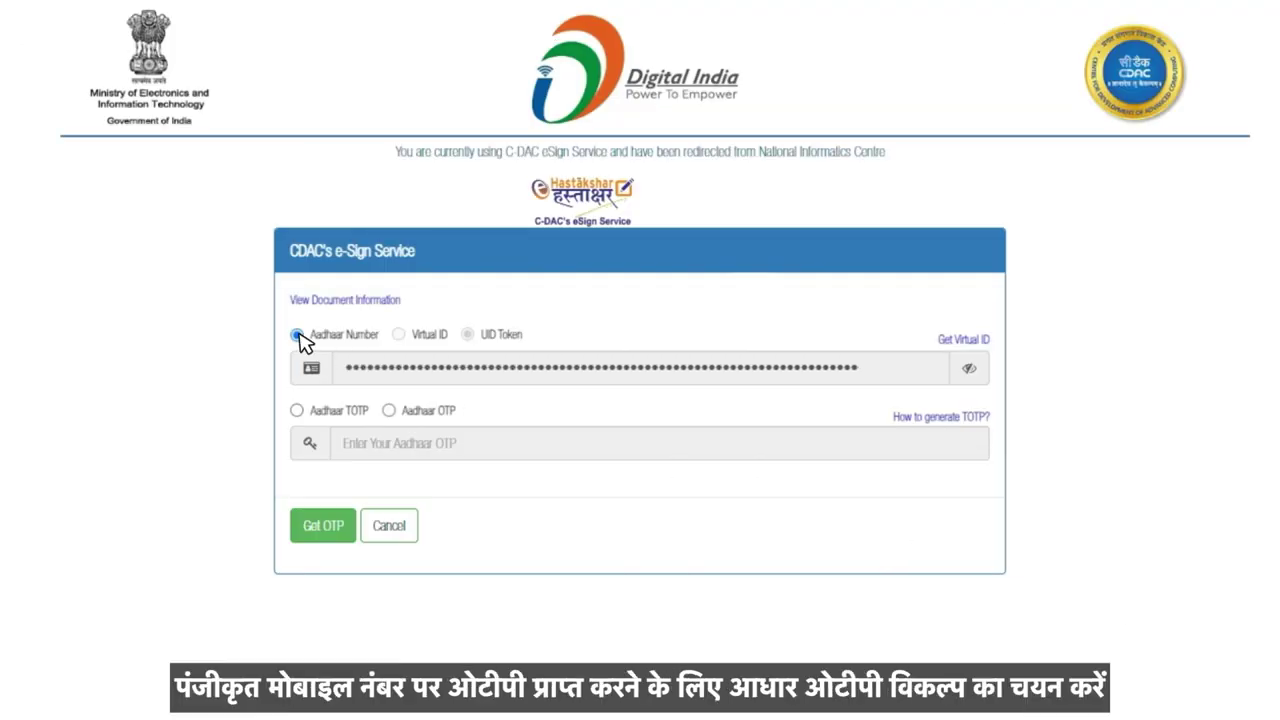
click(389, 411)
click(329, 530)
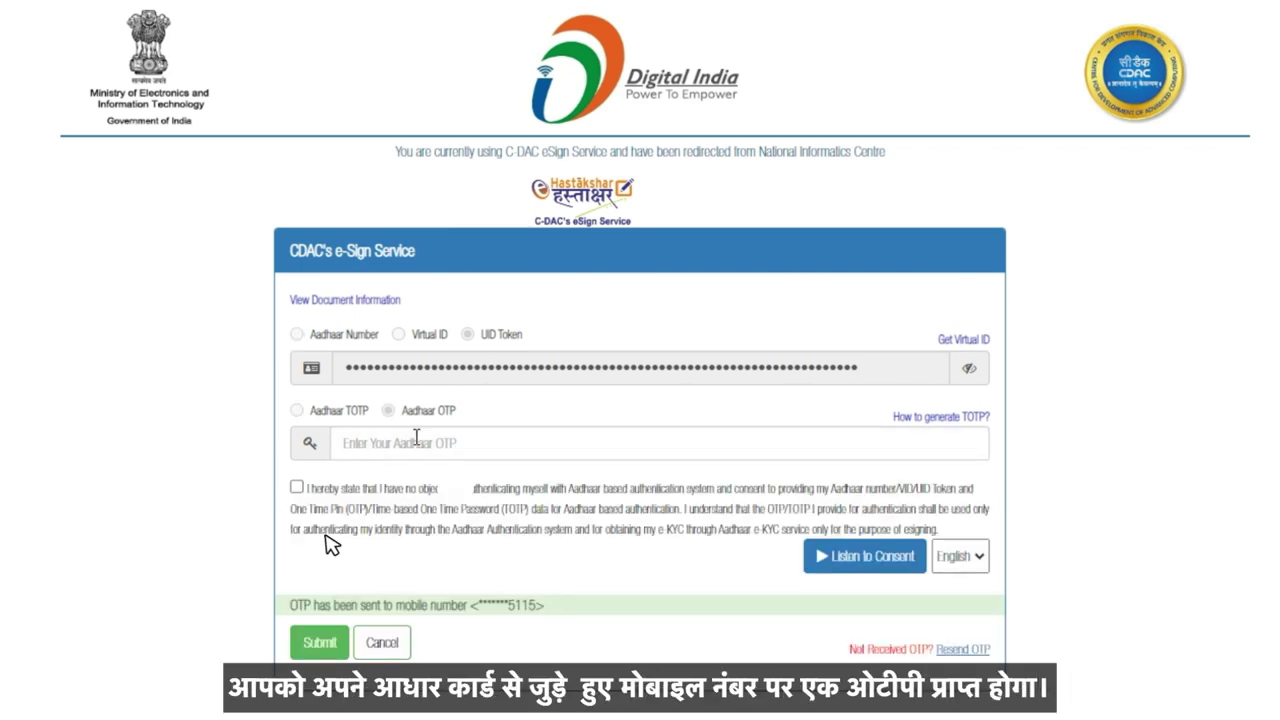
click(418, 443)
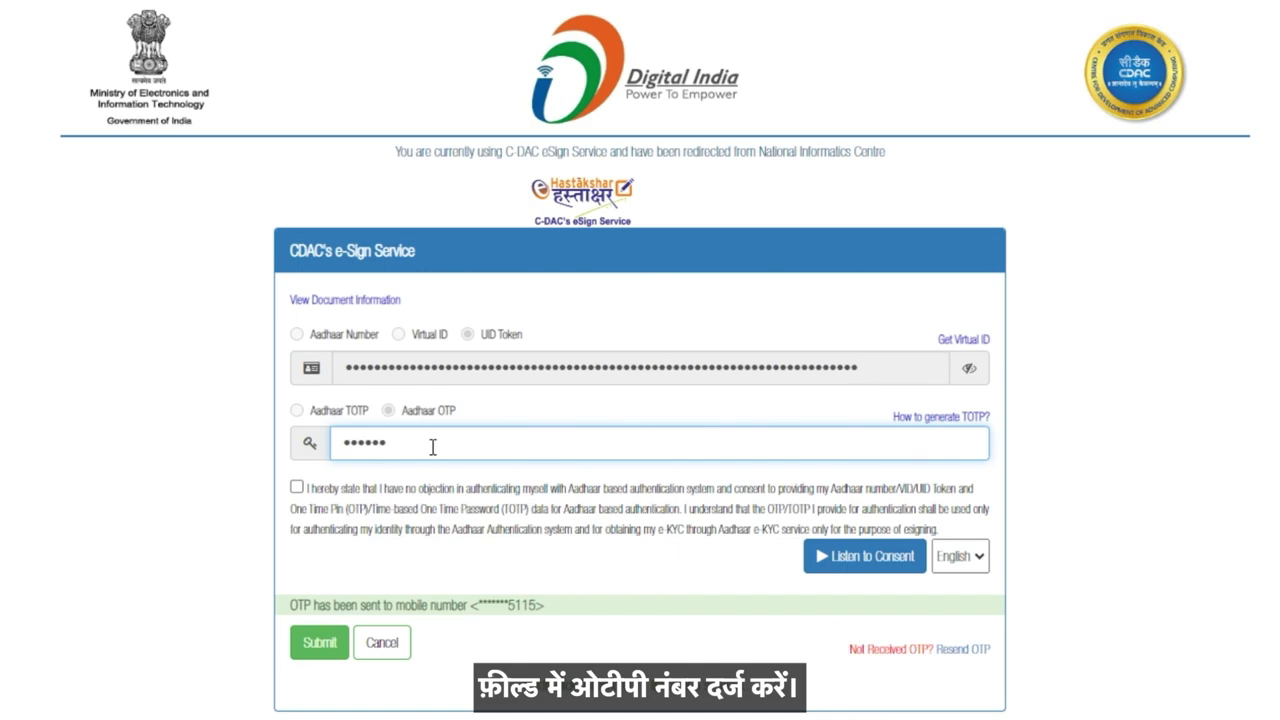
click(319, 642)
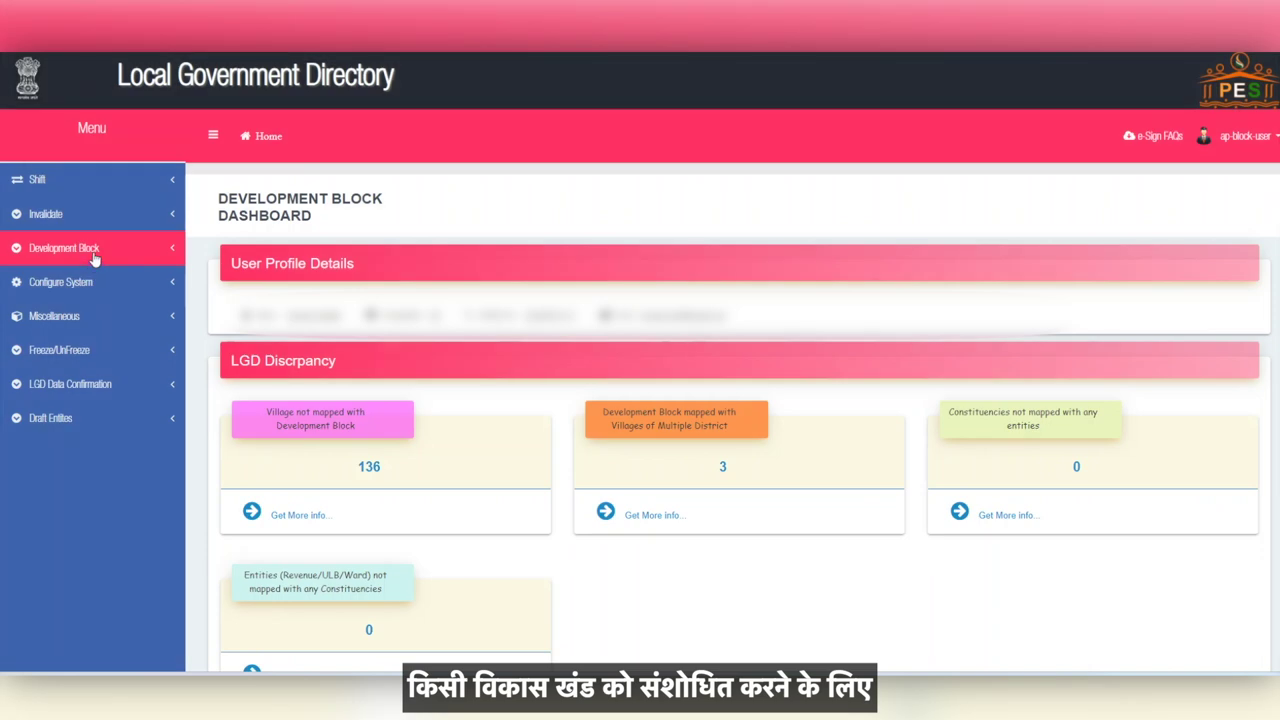
Step: List the development blocks of Bapatla district on the manage development blocks page
click(90, 249)
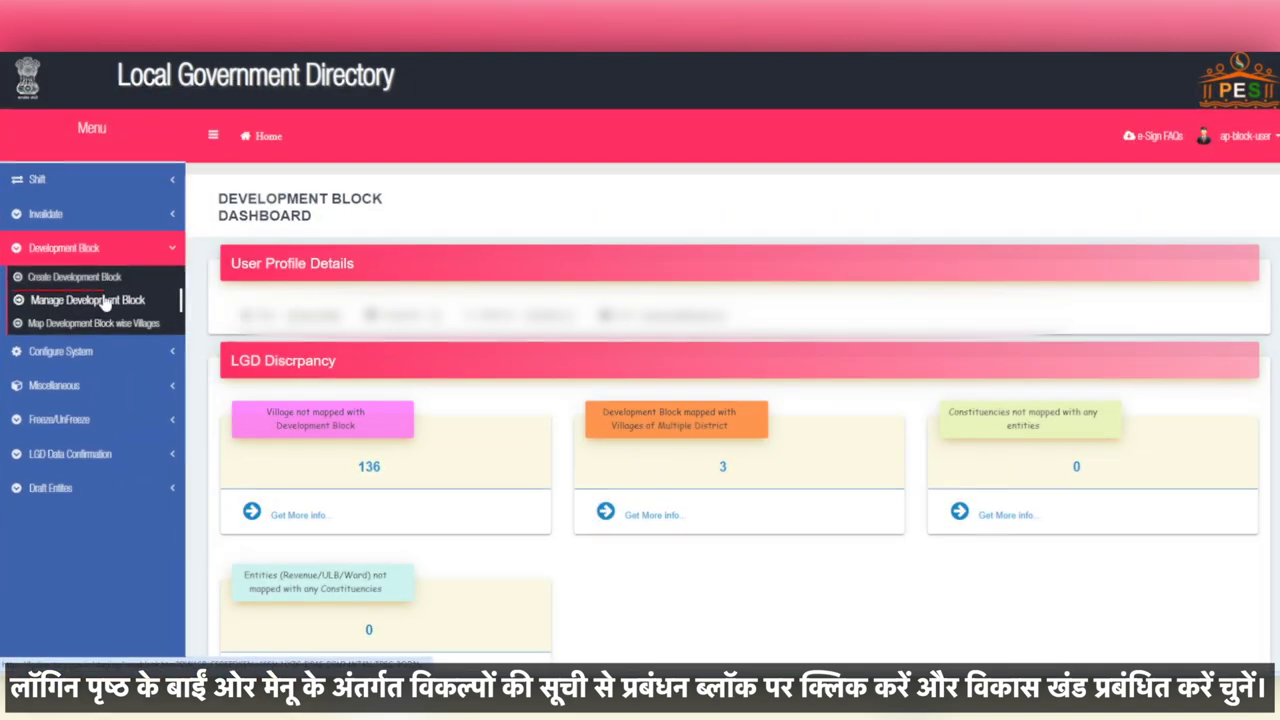
click(153, 303)
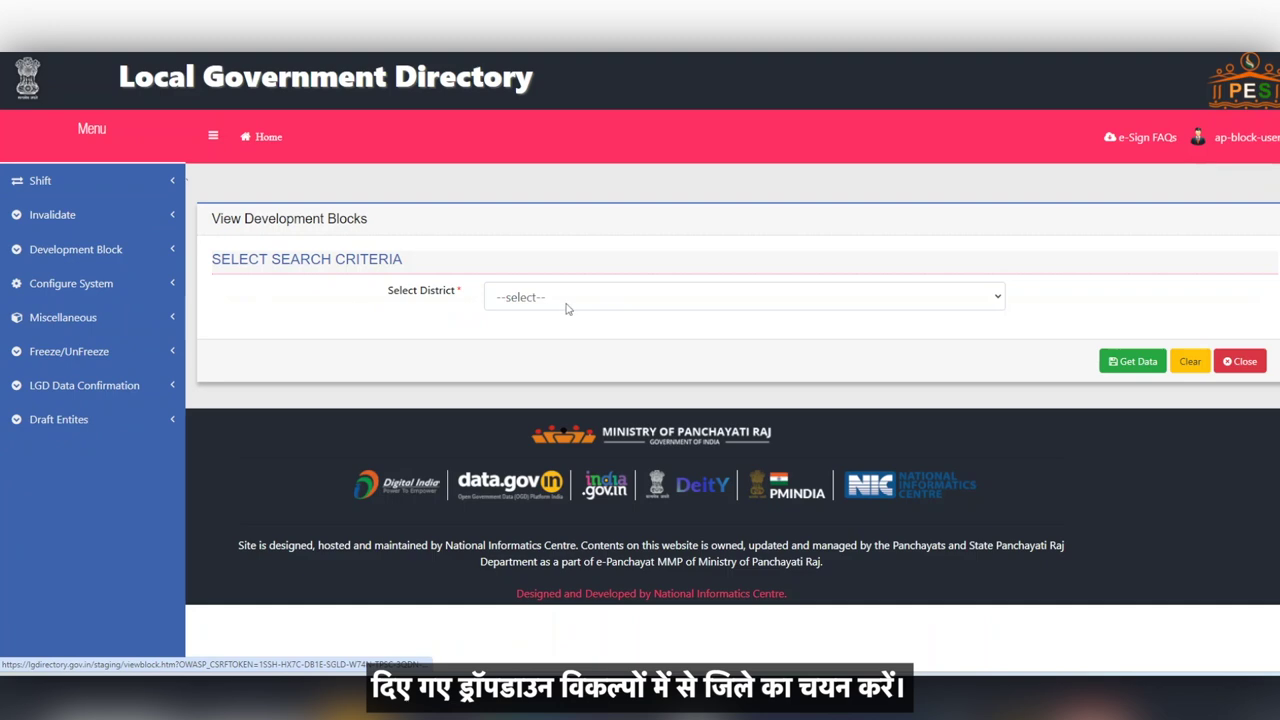
click(571, 300)
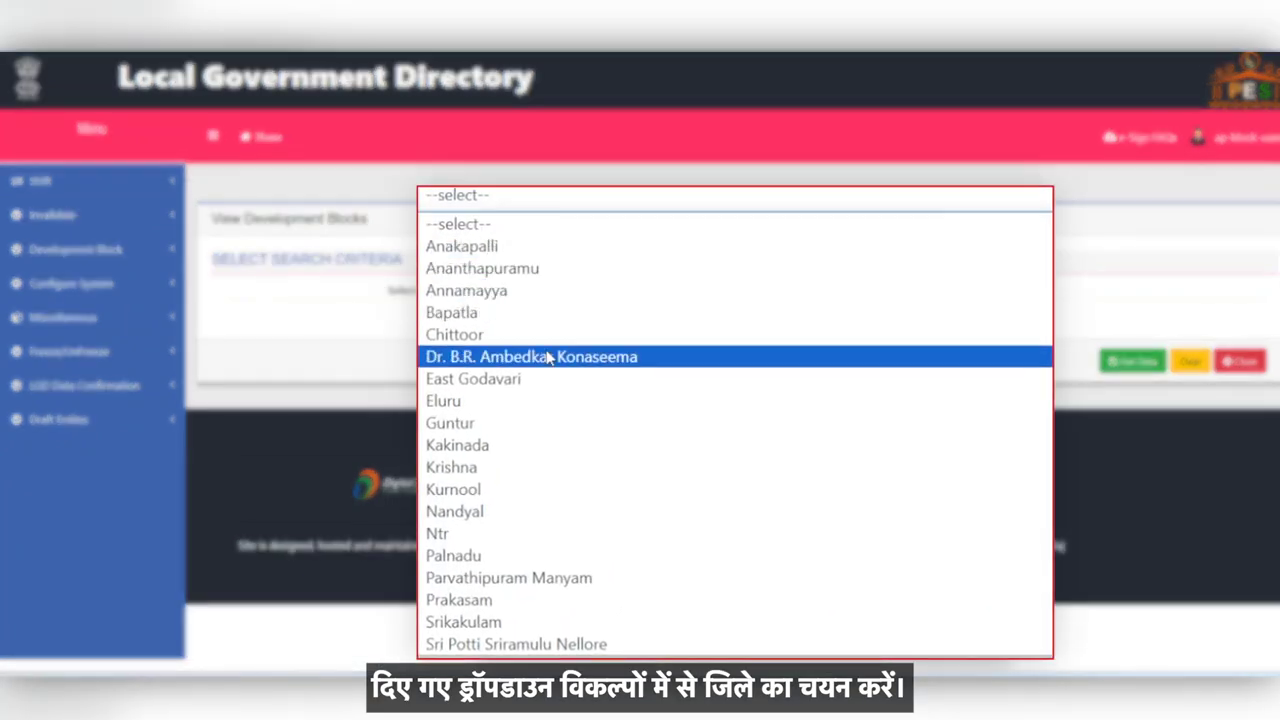
click(566, 361)
click(1101, 370)
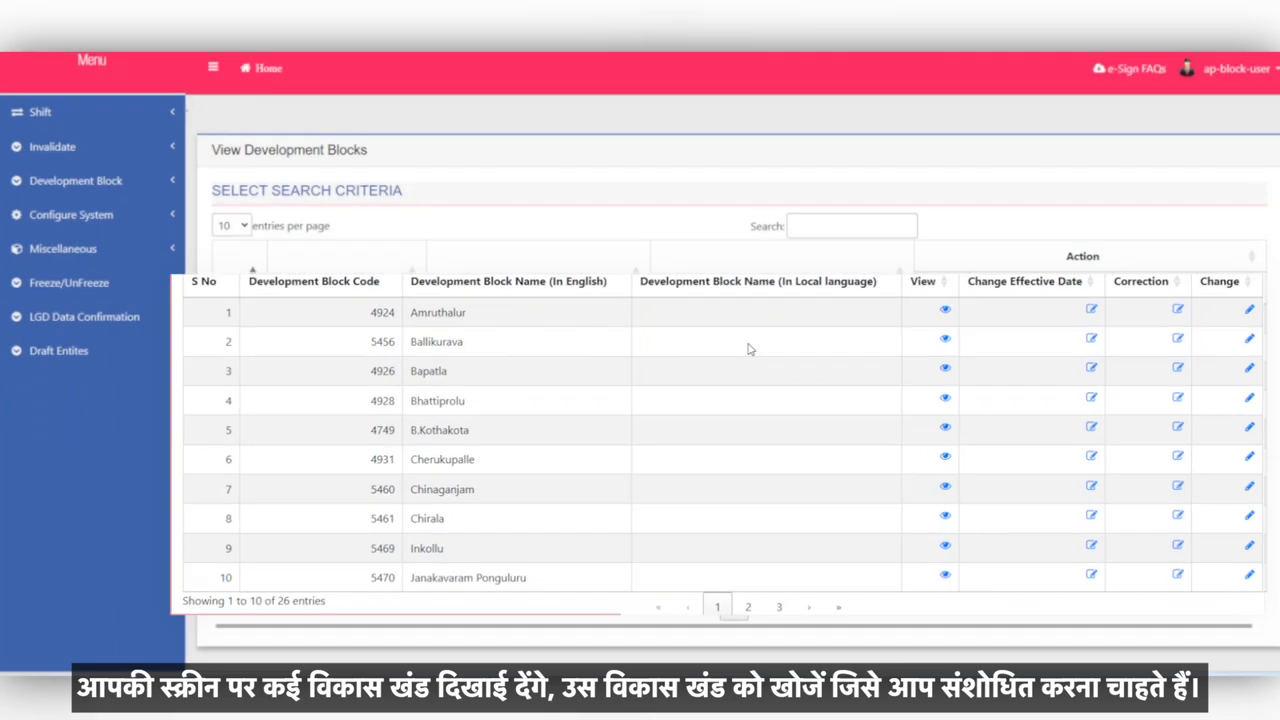
Step: Filter the block list by 'jan' and view Jantanagar's details
click(815, 226)
text(jan)
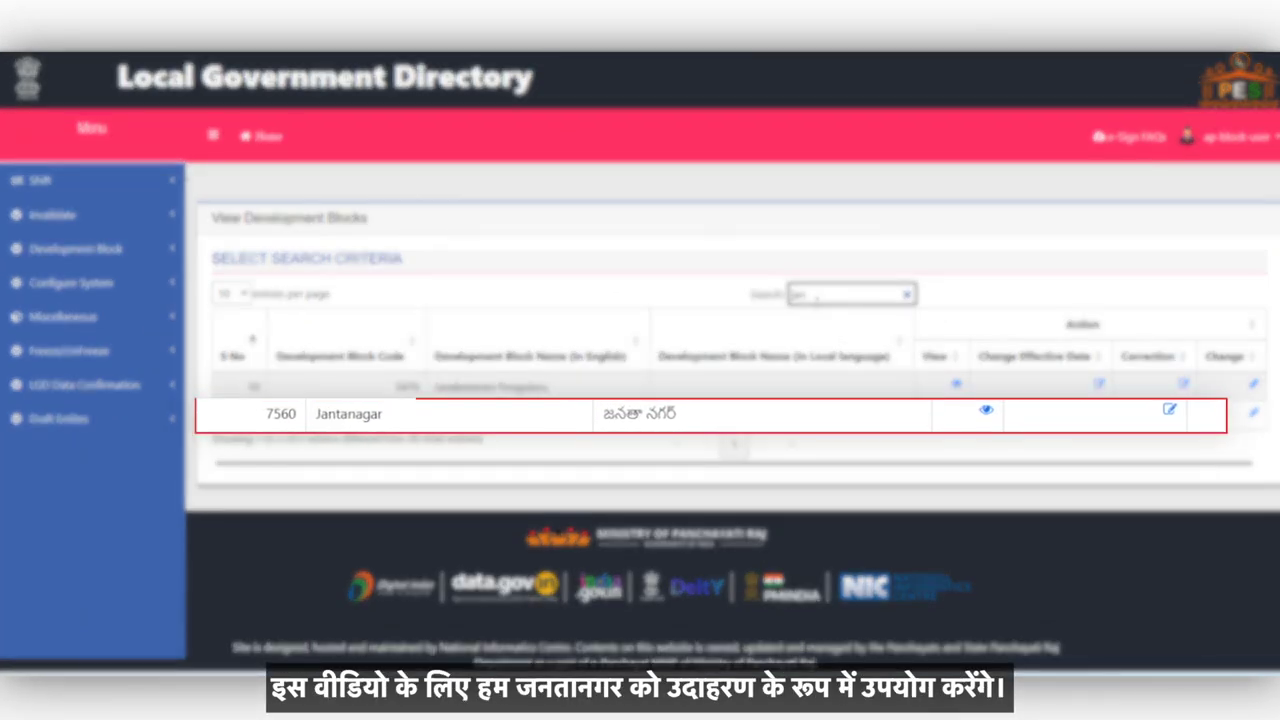
click(956, 413)
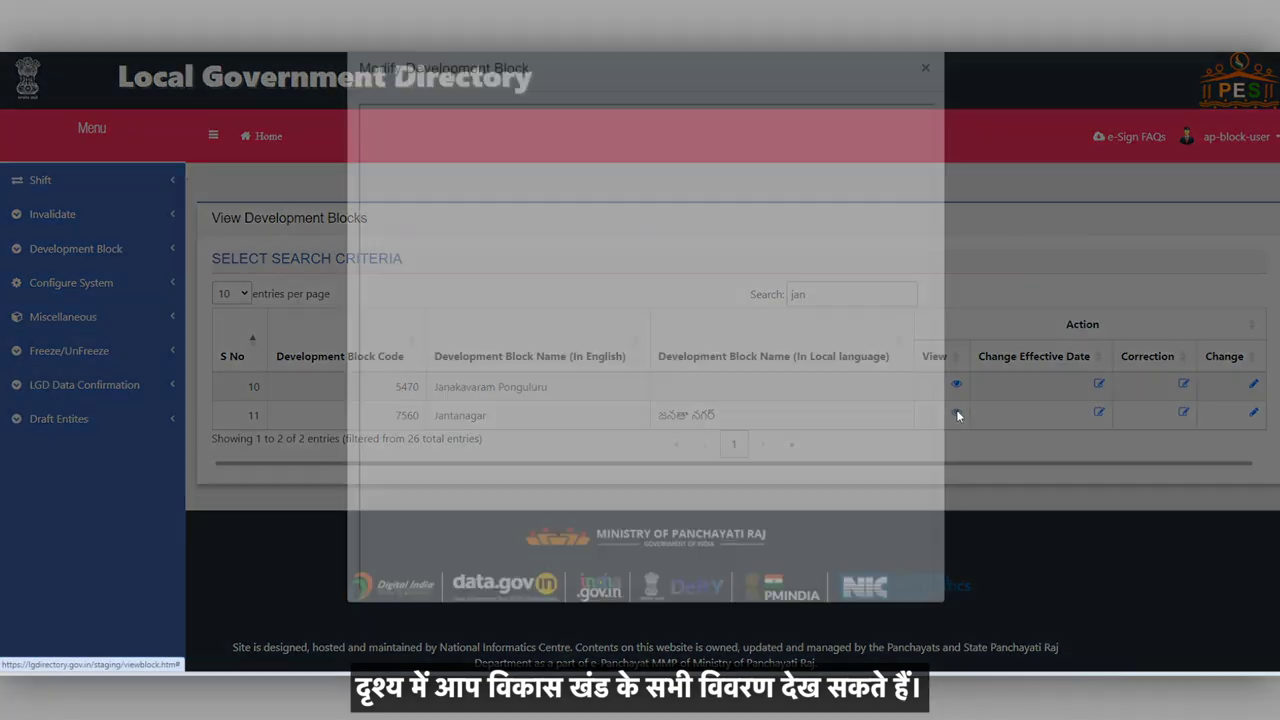
Step: Review Jantanagar's modification details, then filter the block list by 'janta' to show only Jantanagar (7560)
scroll(734, 386, down, 3)
scroll(734, 386, down, 3)
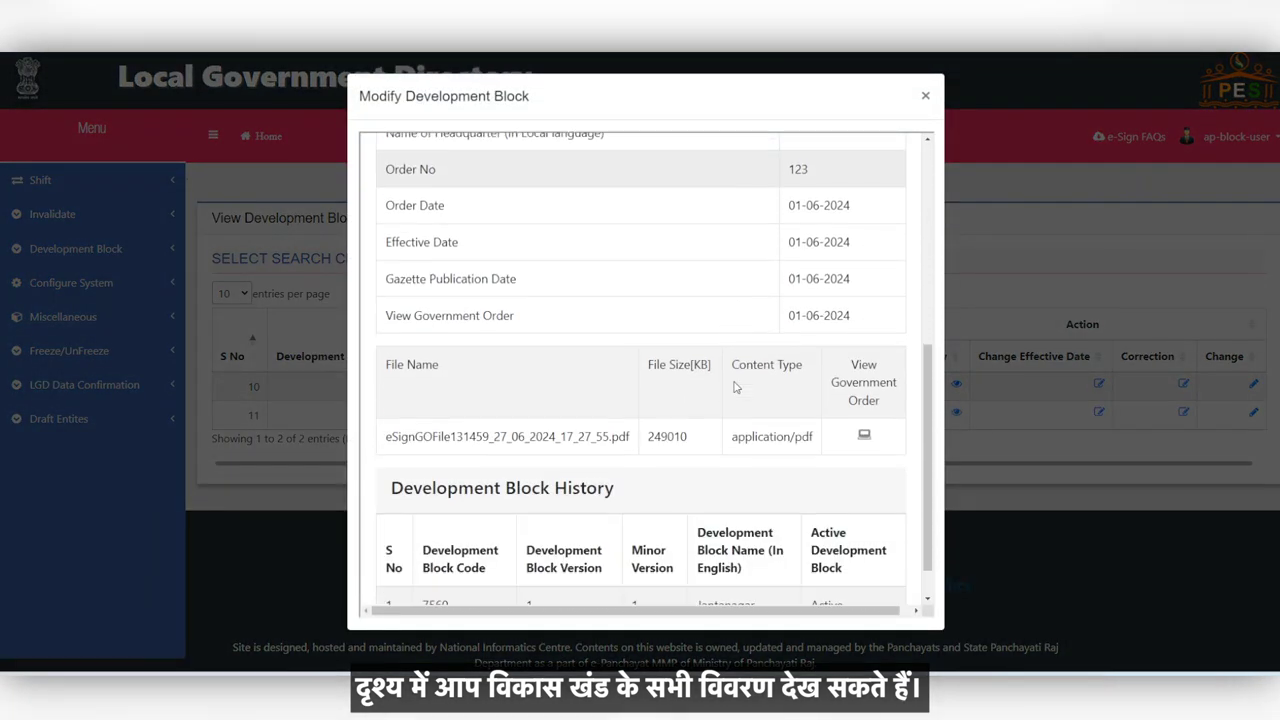
scroll(800, 260, up, 2)
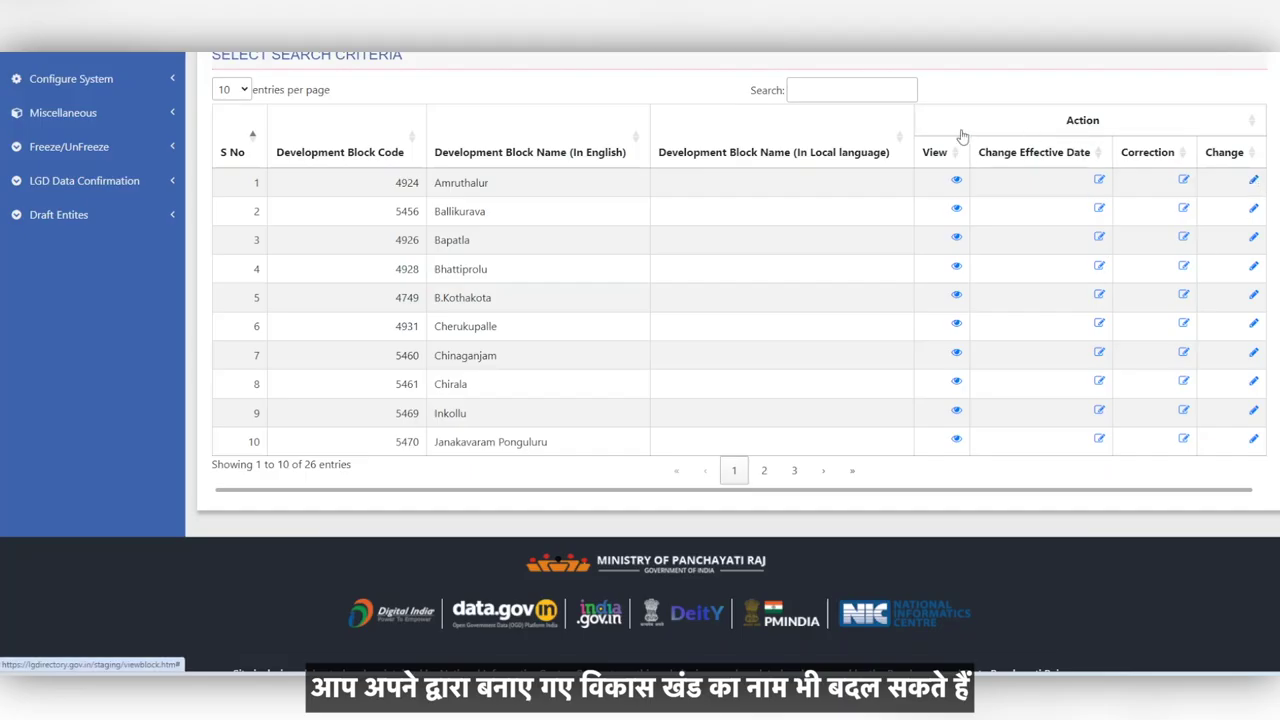
click(830, 95)
text(janta)
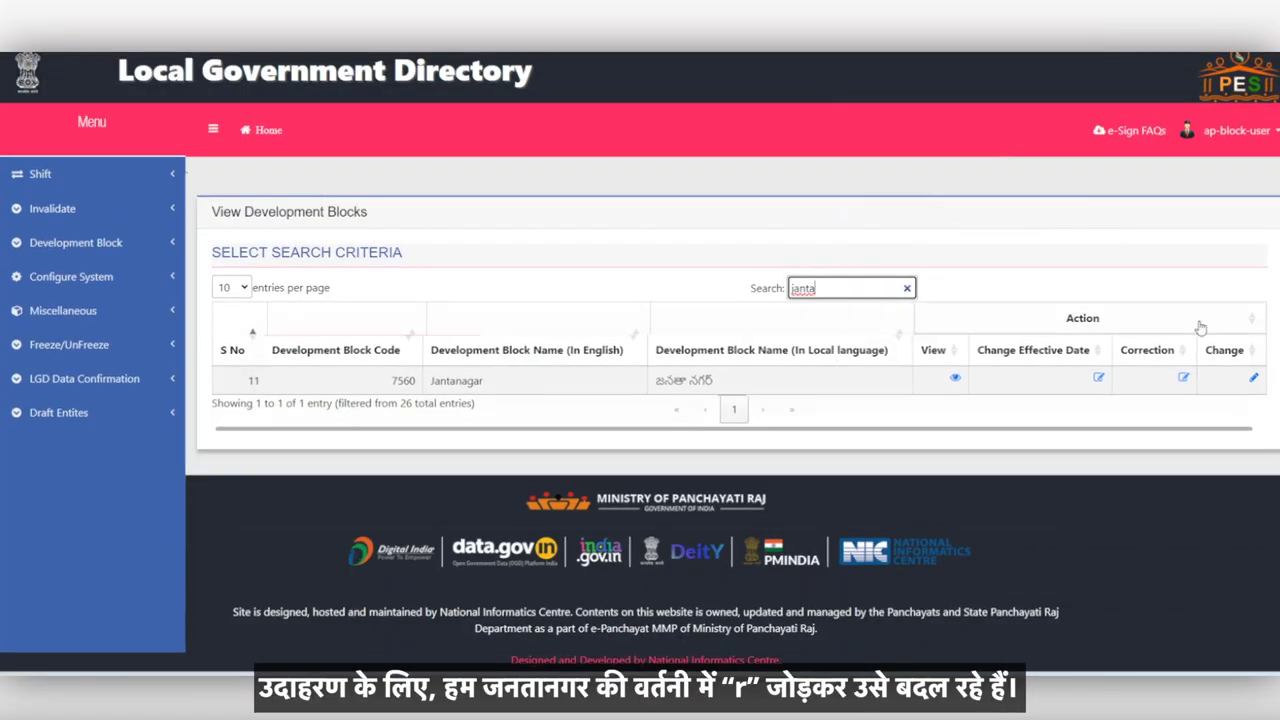
Step: Change the block's English name from Jantanagar to Jantanagarr and save it
click(1251, 377)
click(567, 282)
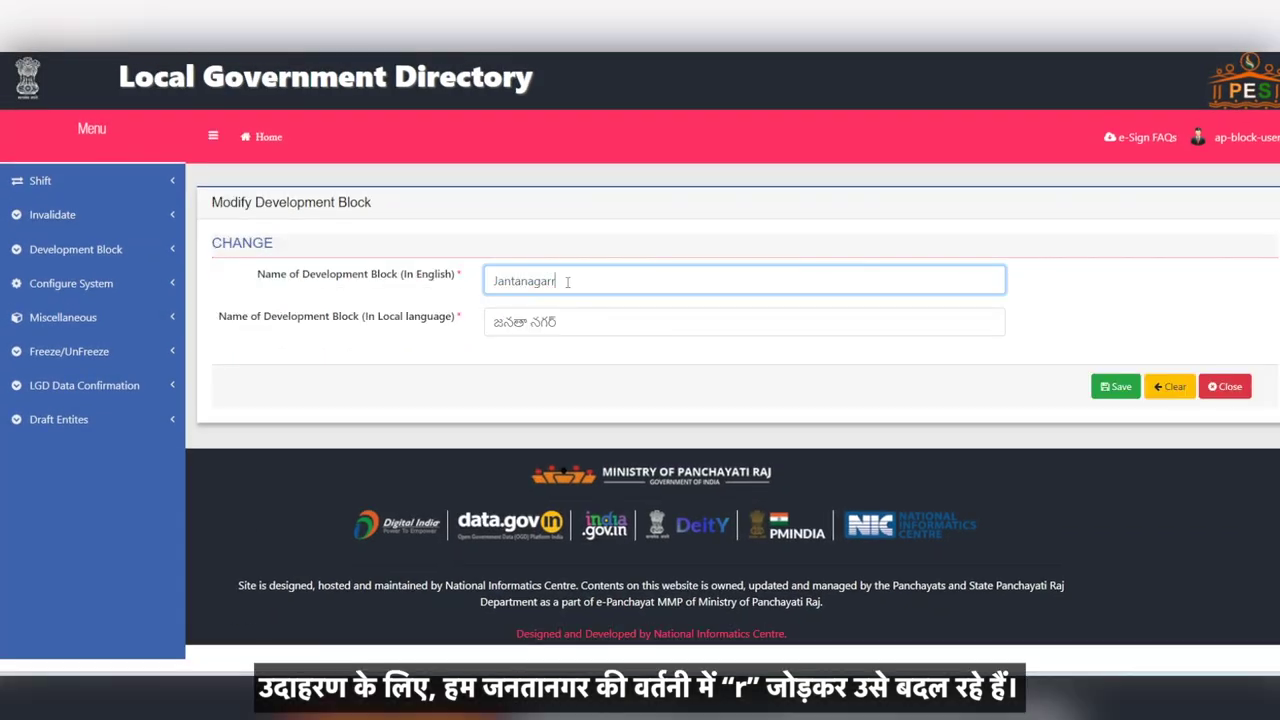
click(1116, 387)
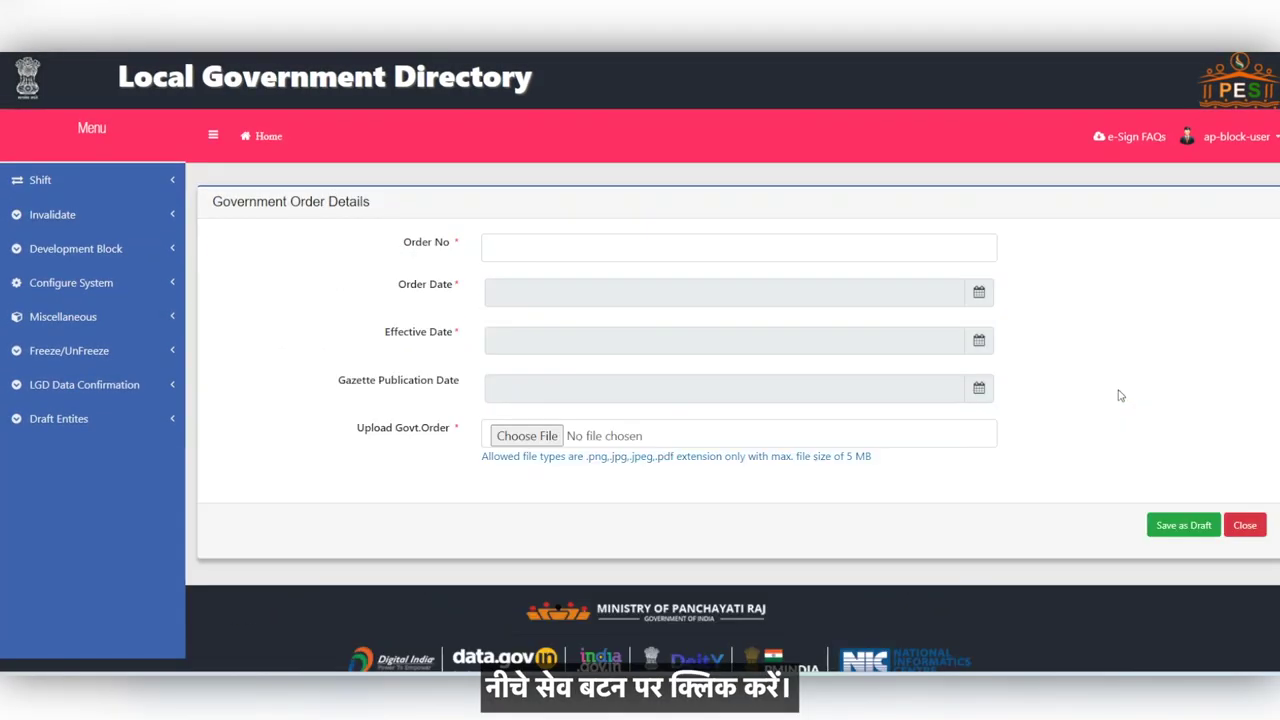
Step: Enter order number 123 dated 01-06-2024, attach 704160.jpg, and save as draft
click(580, 254)
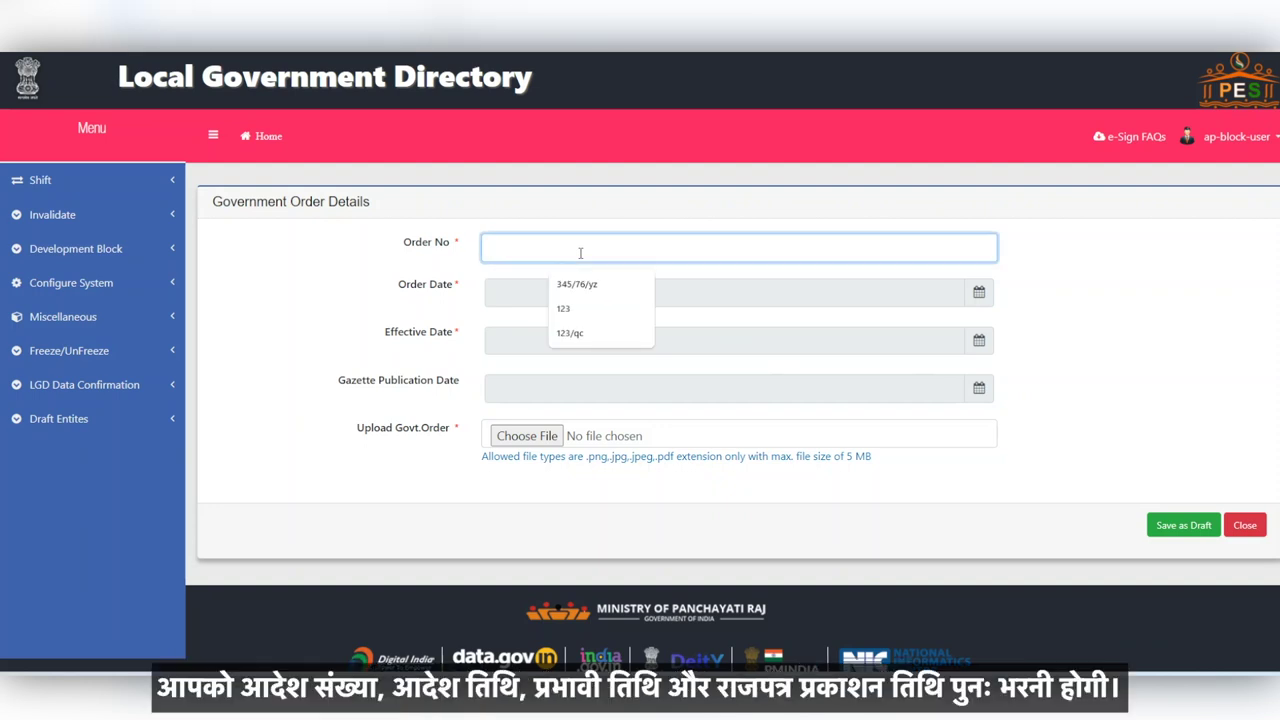
text(123)
click(557, 291)
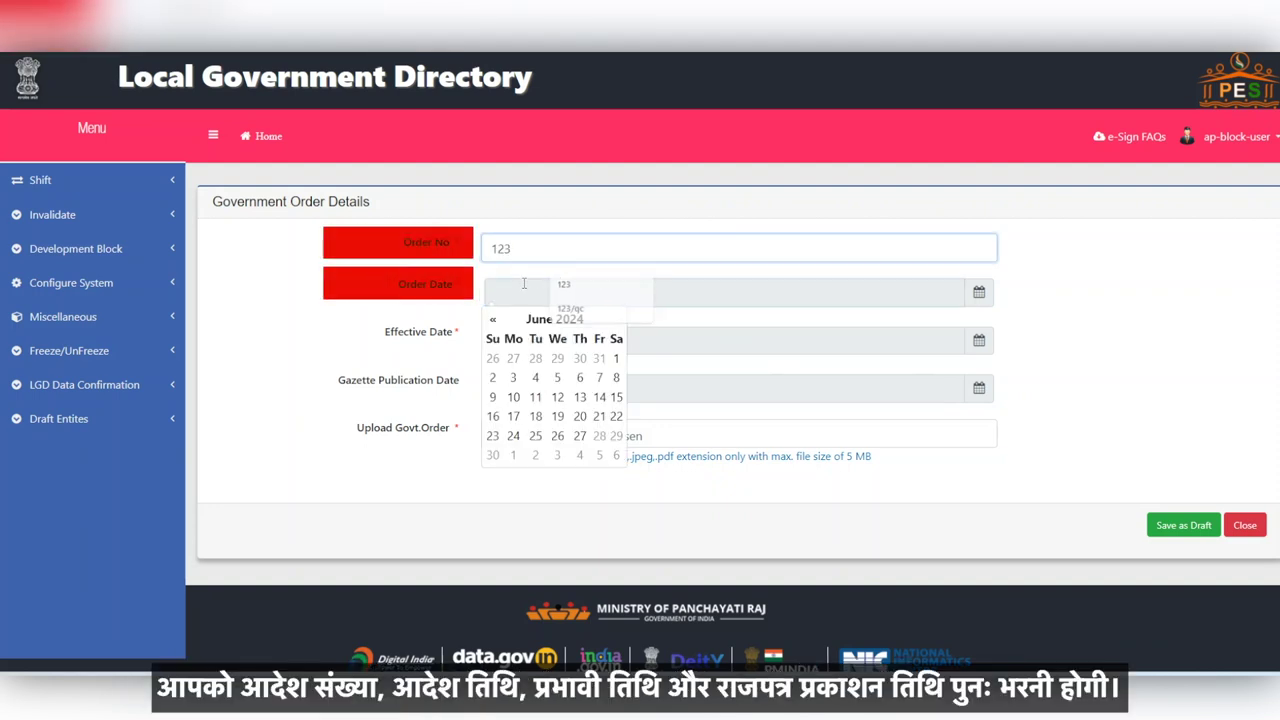
click(617, 360)
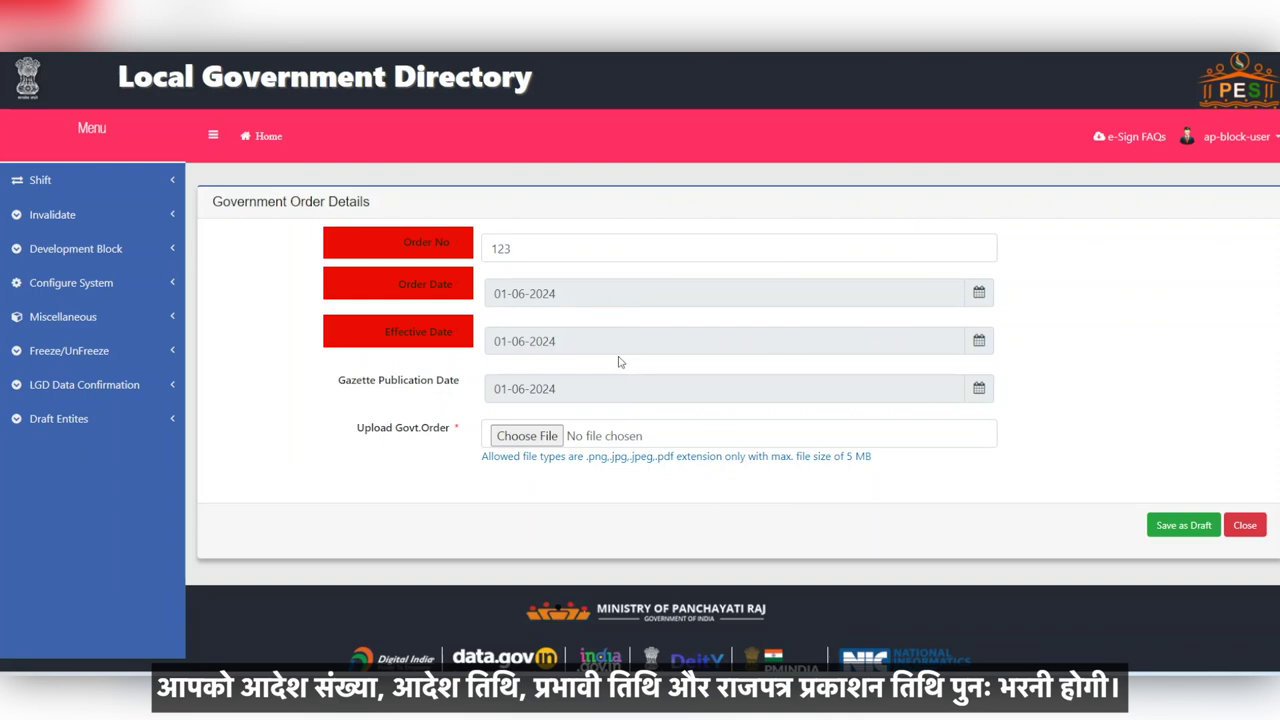
click(556, 437)
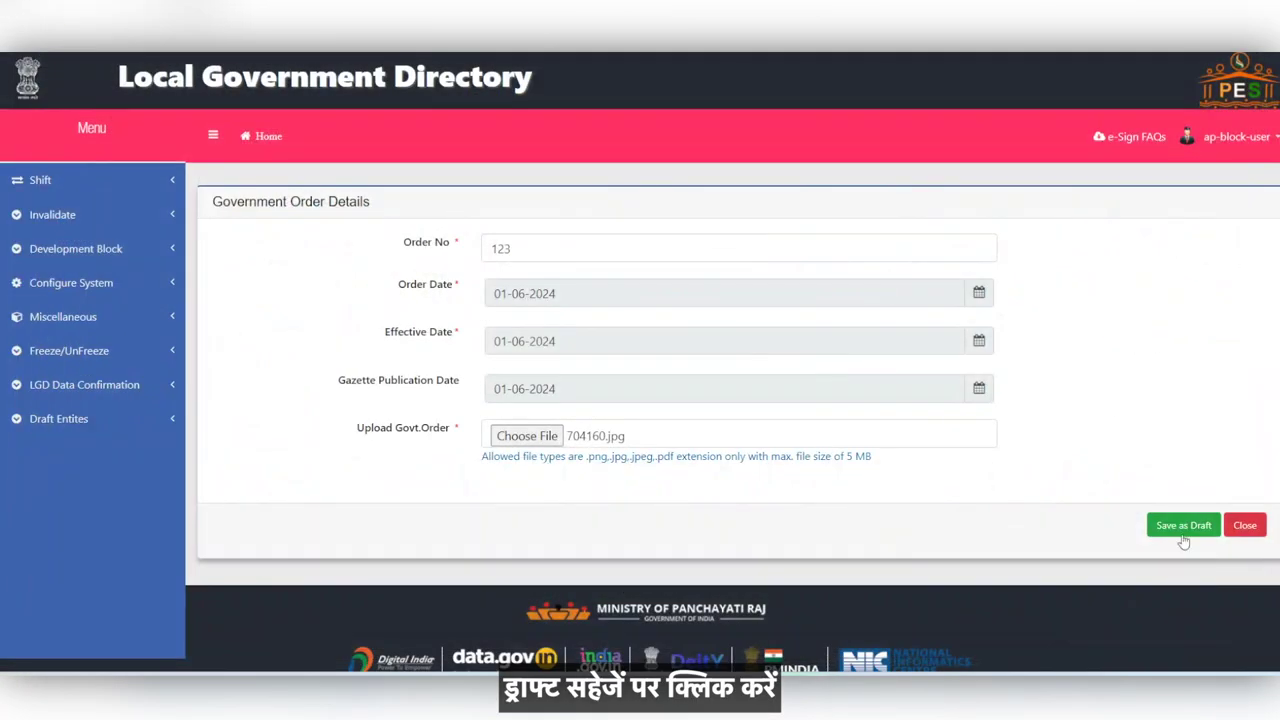
click(1182, 536)
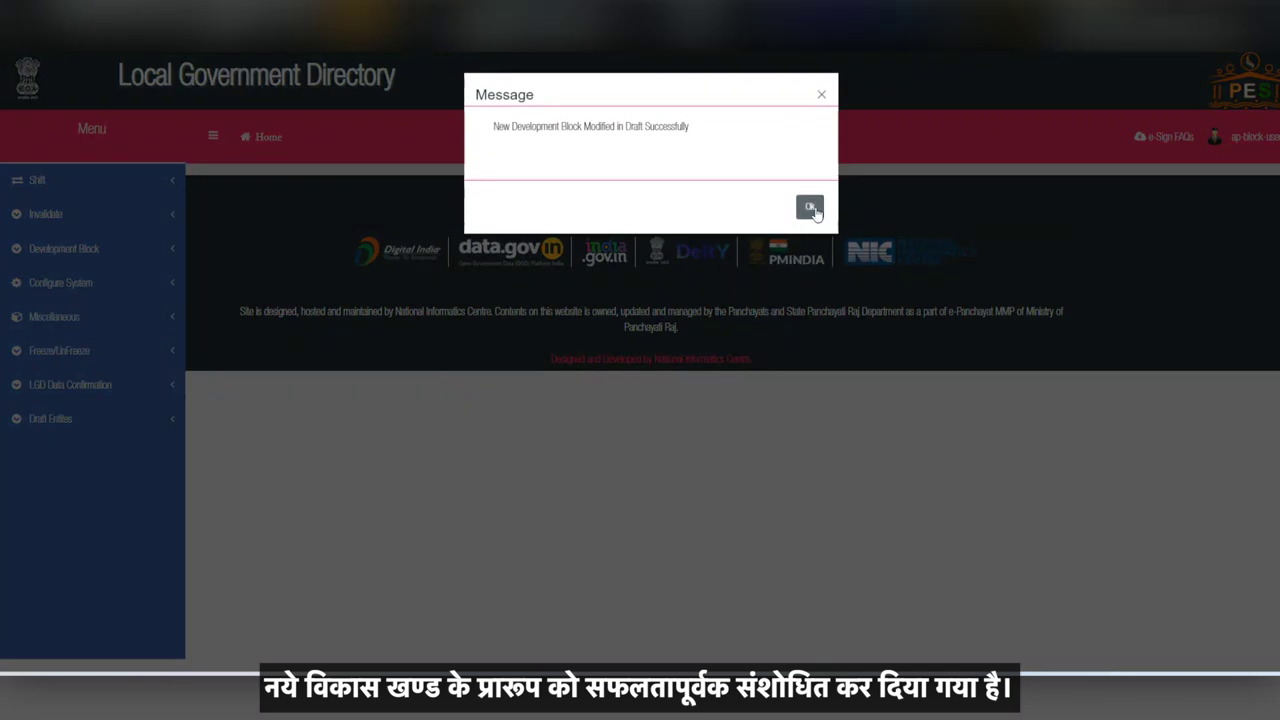
Step: Open the Jantanagarr rename under Publish Draft Entity and send it for eSign publishing
click(811, 207)
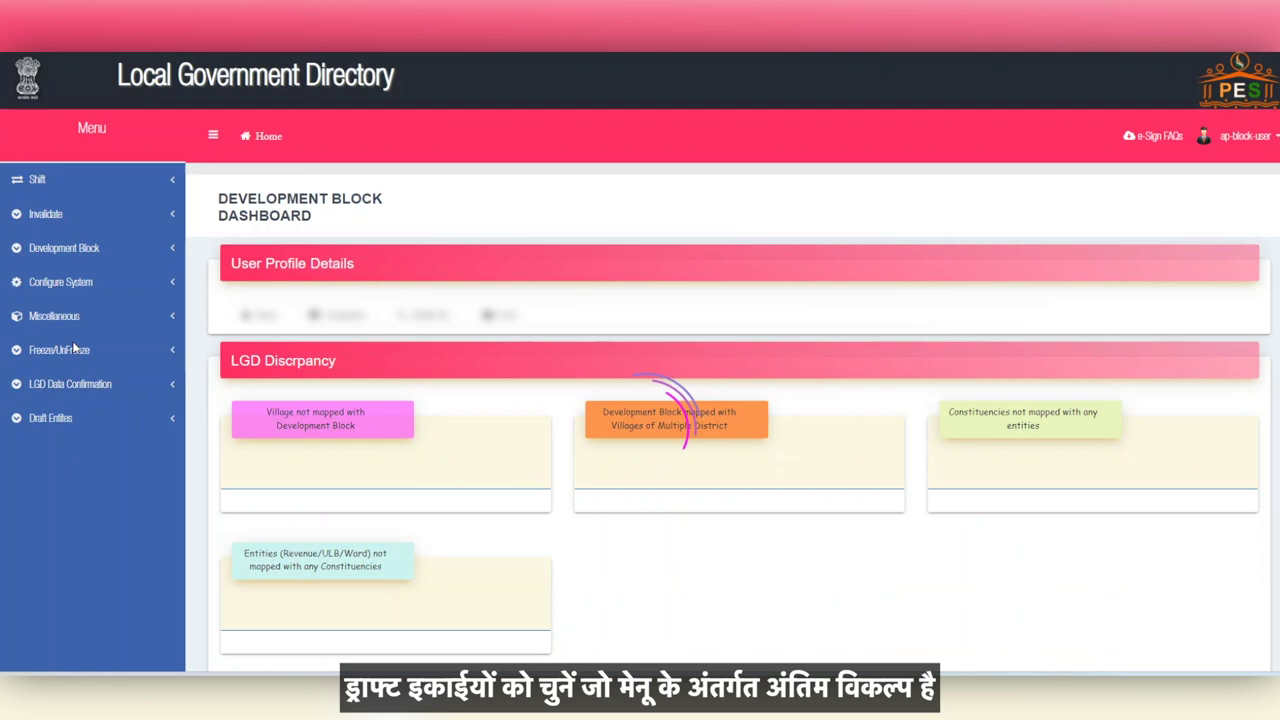
click(50, 417)
click(60, 451)
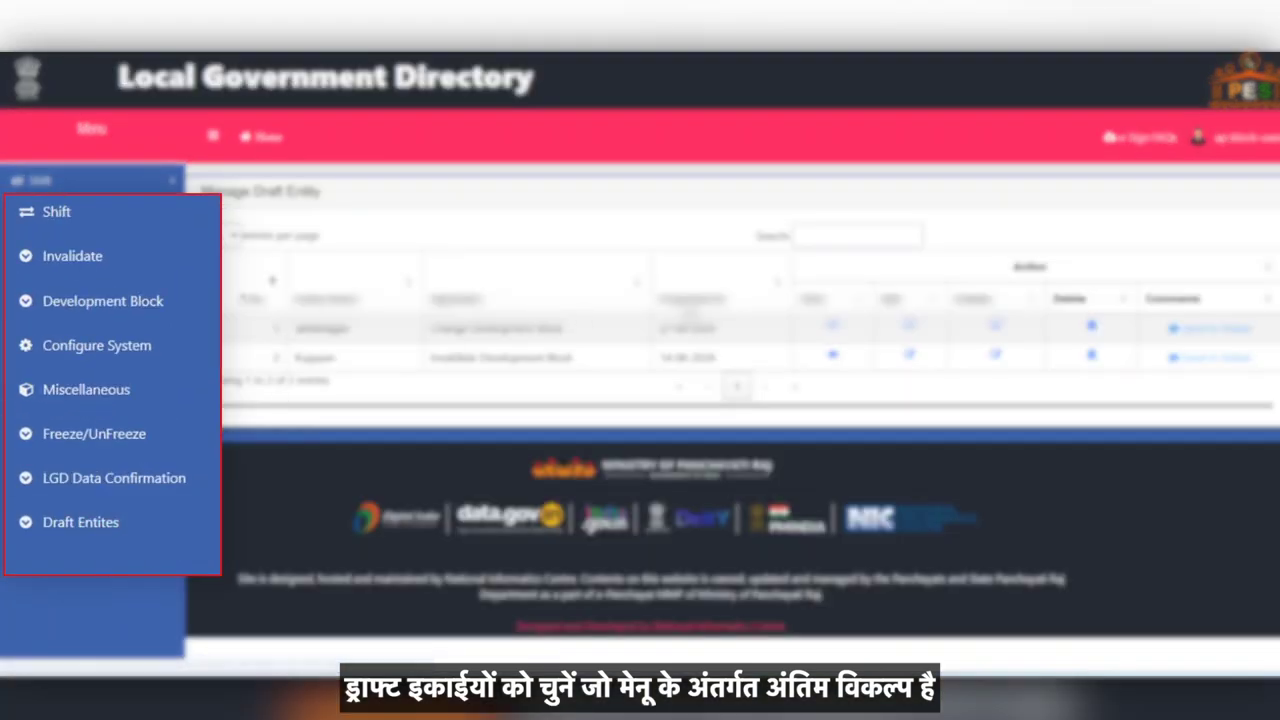
click(996, 331)
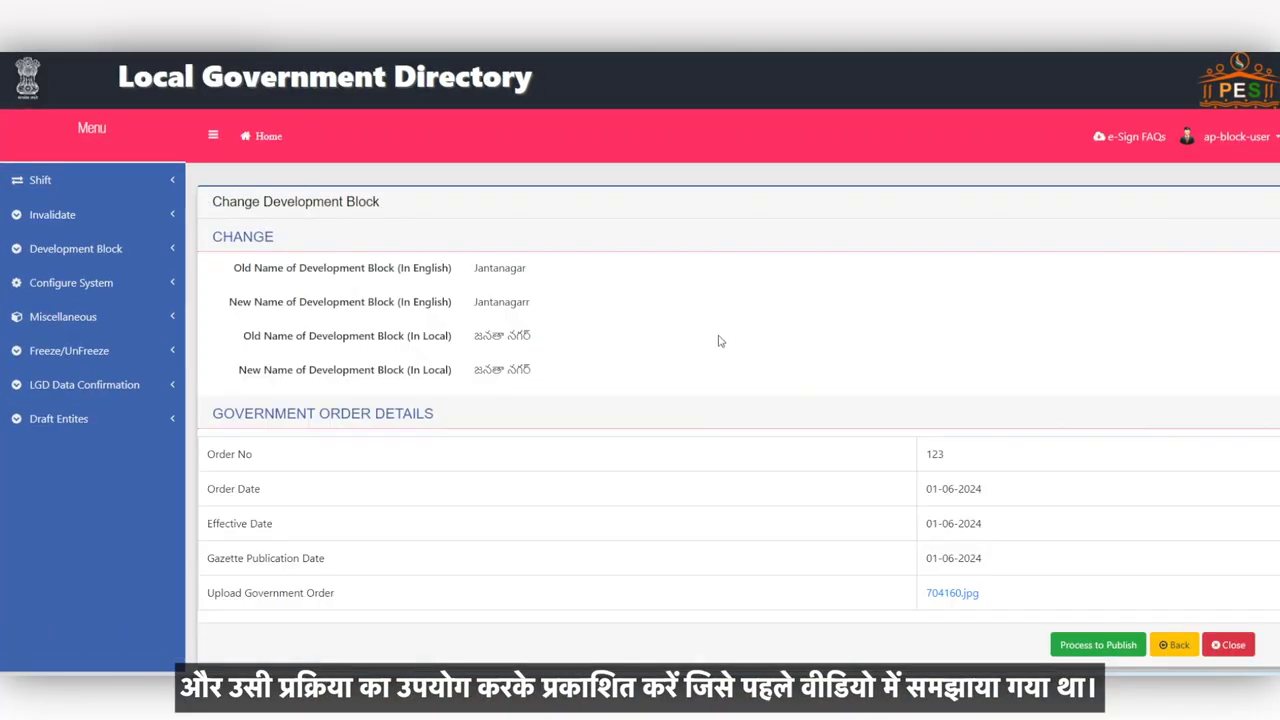
scroll(800, 400, down, 3)
click(1092, 428)
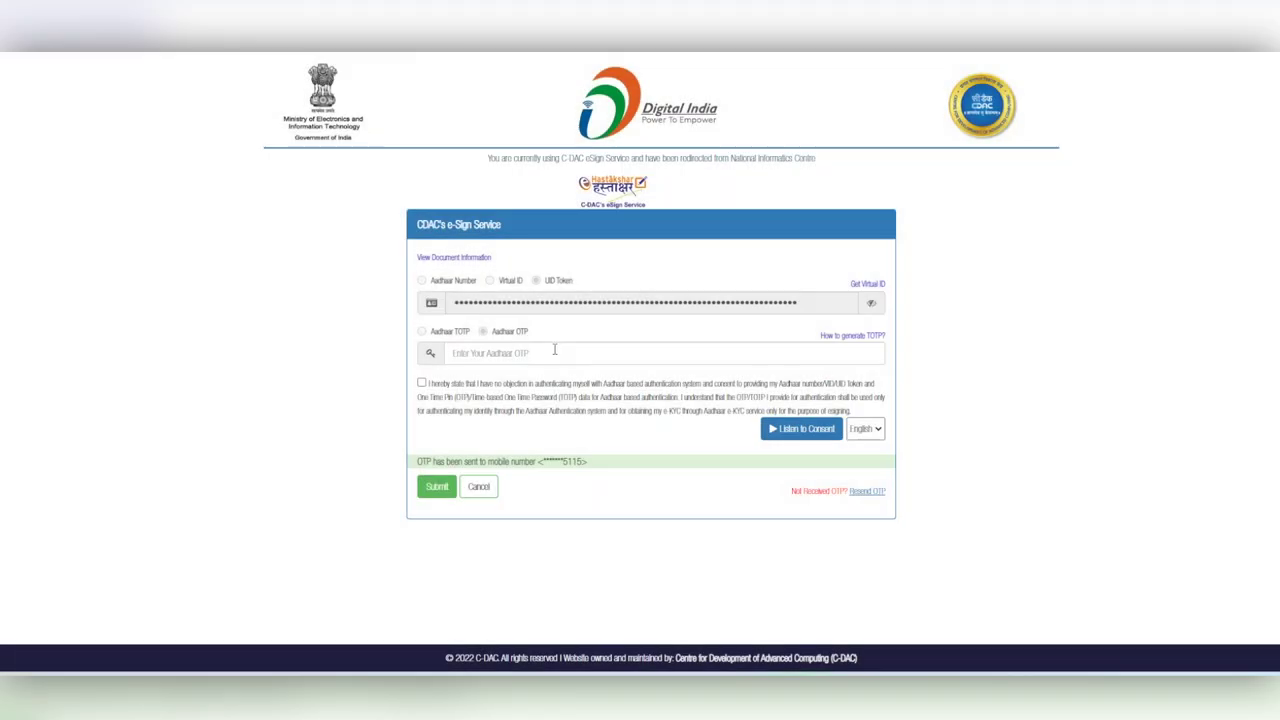
Step: Request and submit the Aadhaar one-time password, publishing Jantanagarr with code 7560
click(554, 348)
text(••••••)
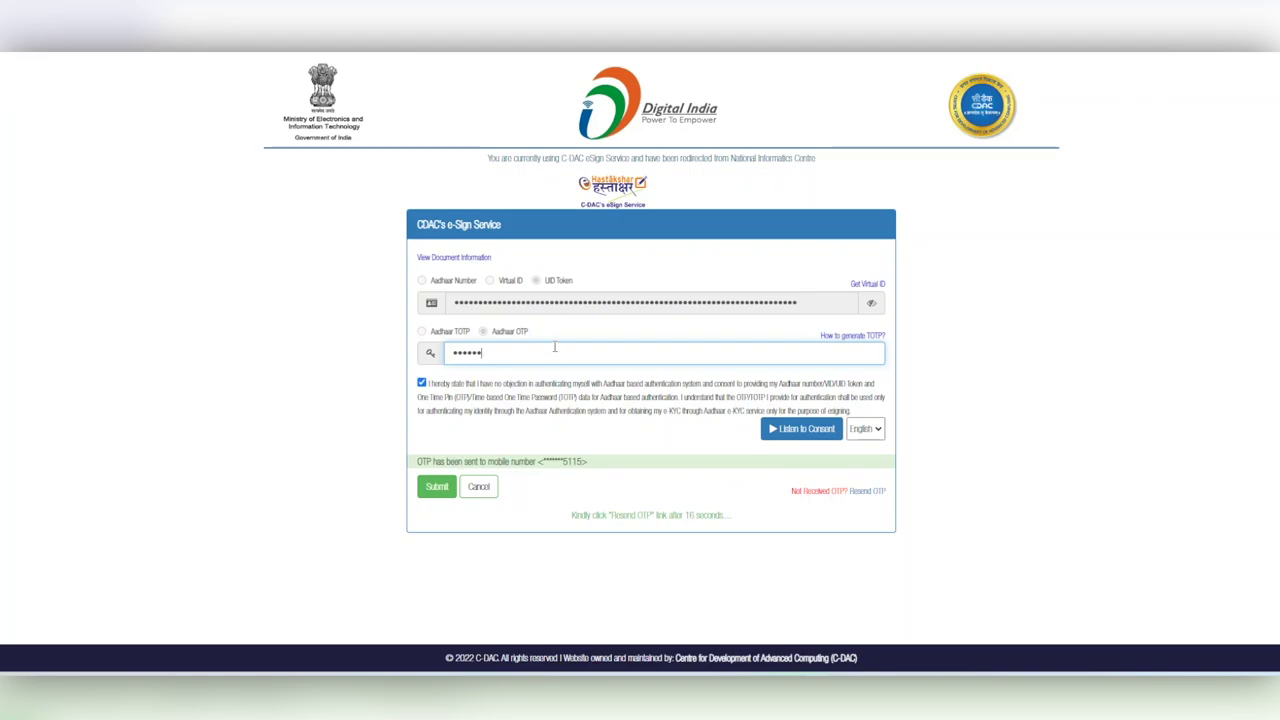
click(437, 487)
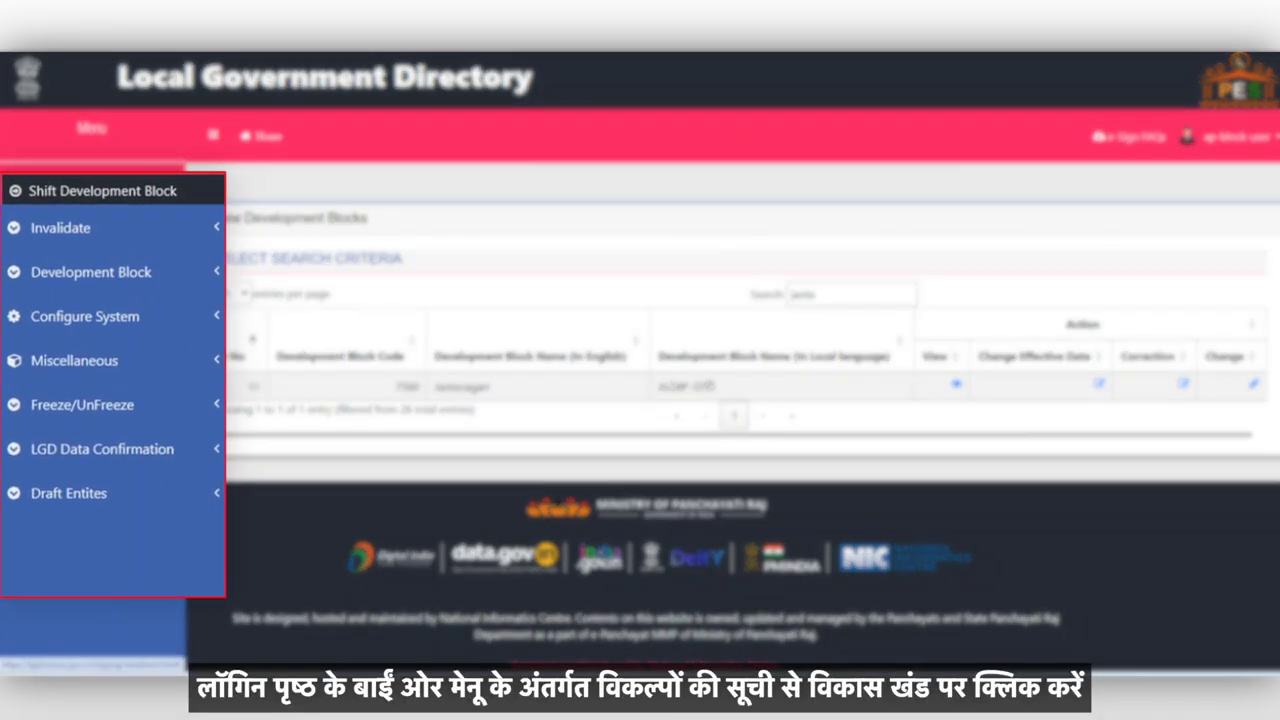
Step: On Map Development Block wise Villages, choose district Bapatla and target block Jantanagarr
click(166, 272)
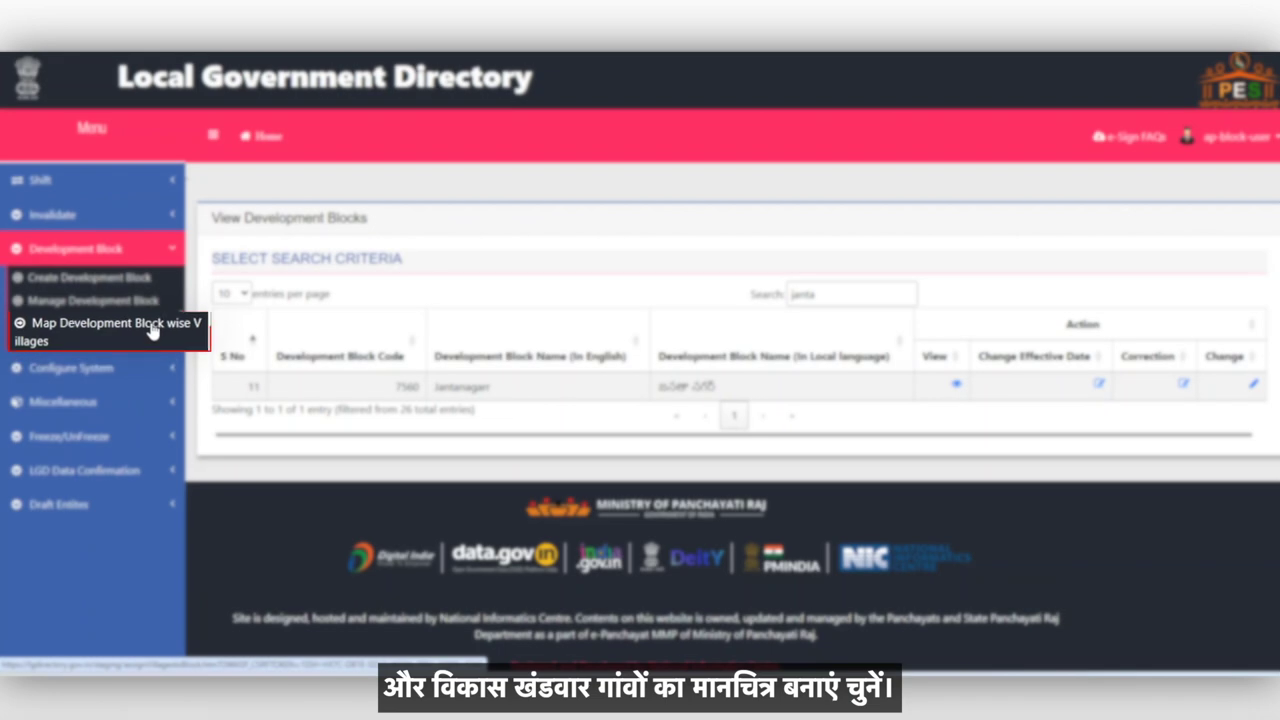
click(166, 332)
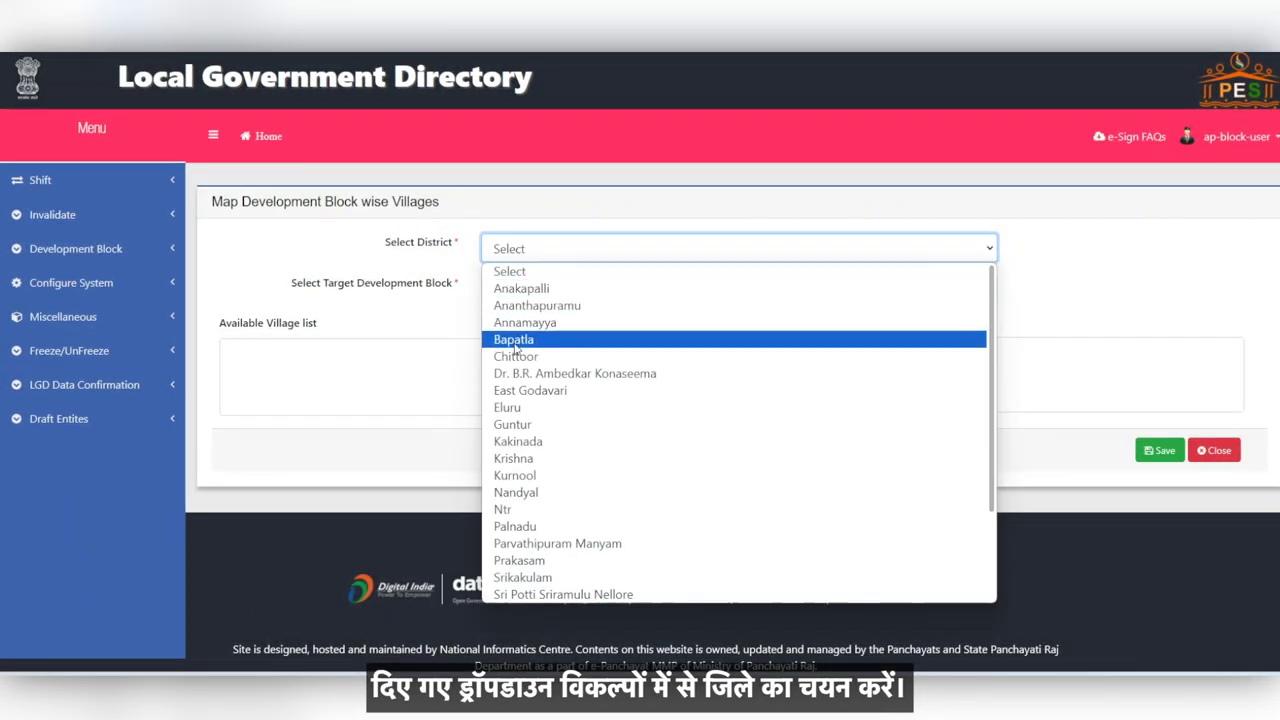
click(519, 292)
click(520, 290)
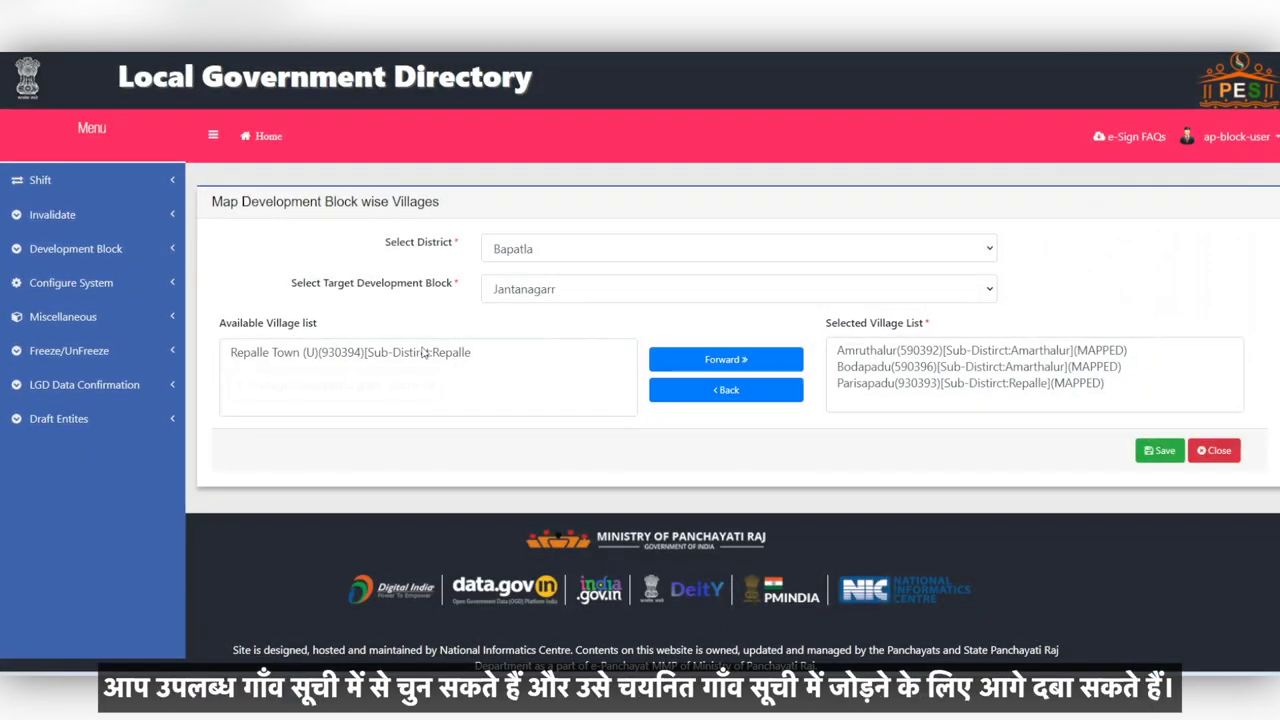
Step: Move Repalle Town into Jantanagarr's villages, move Parisapadu out, and save the mapping
click(387, 355)
click(699, 362)
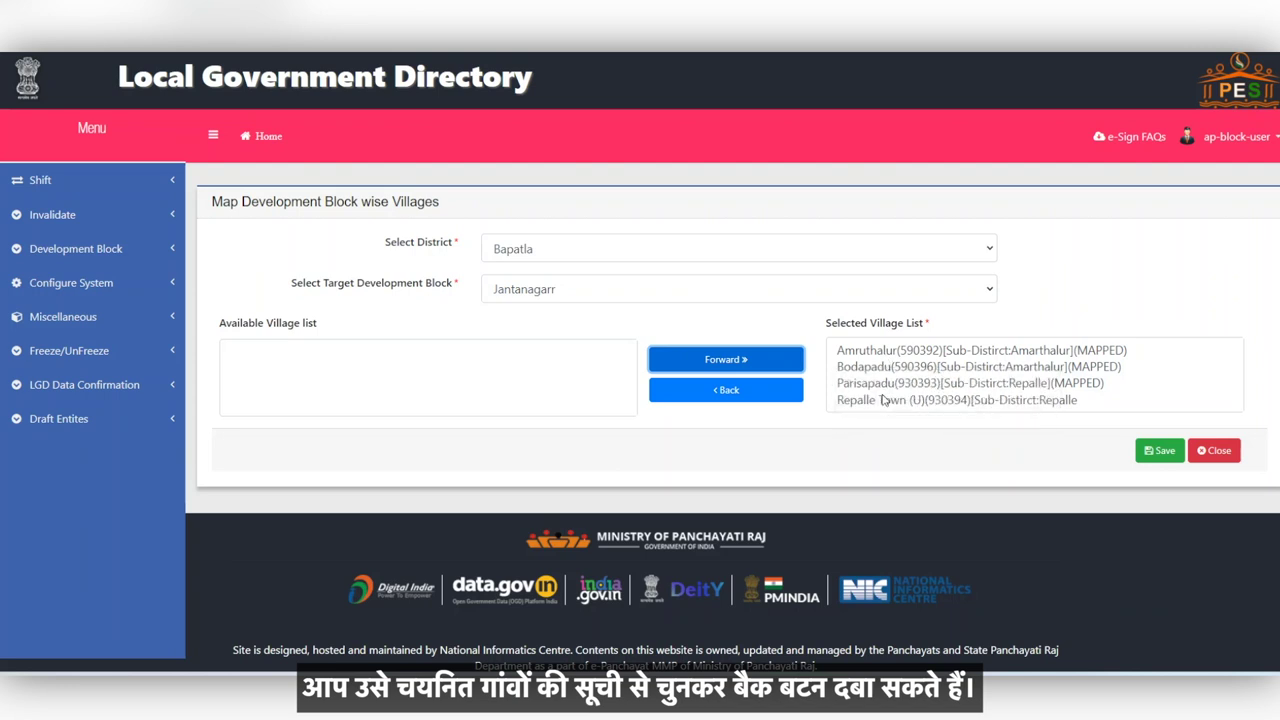
click(884, 385)
click(733, 392)
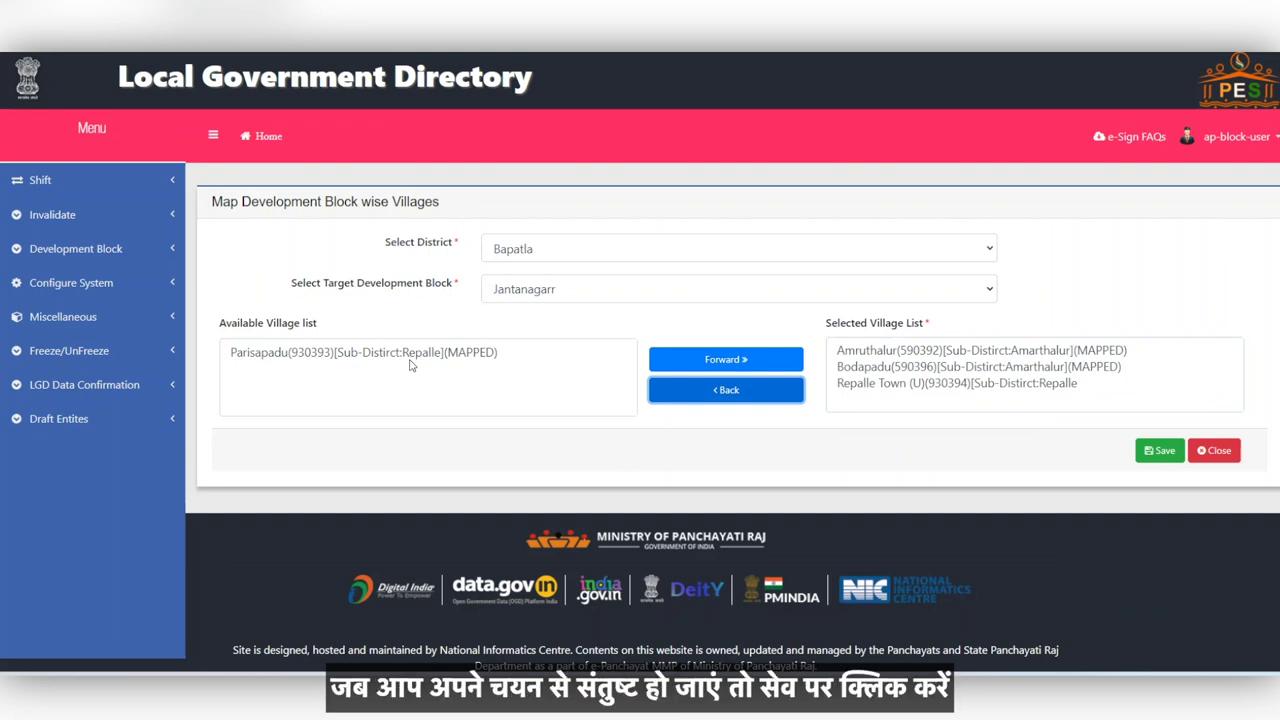
click(1158, 451)
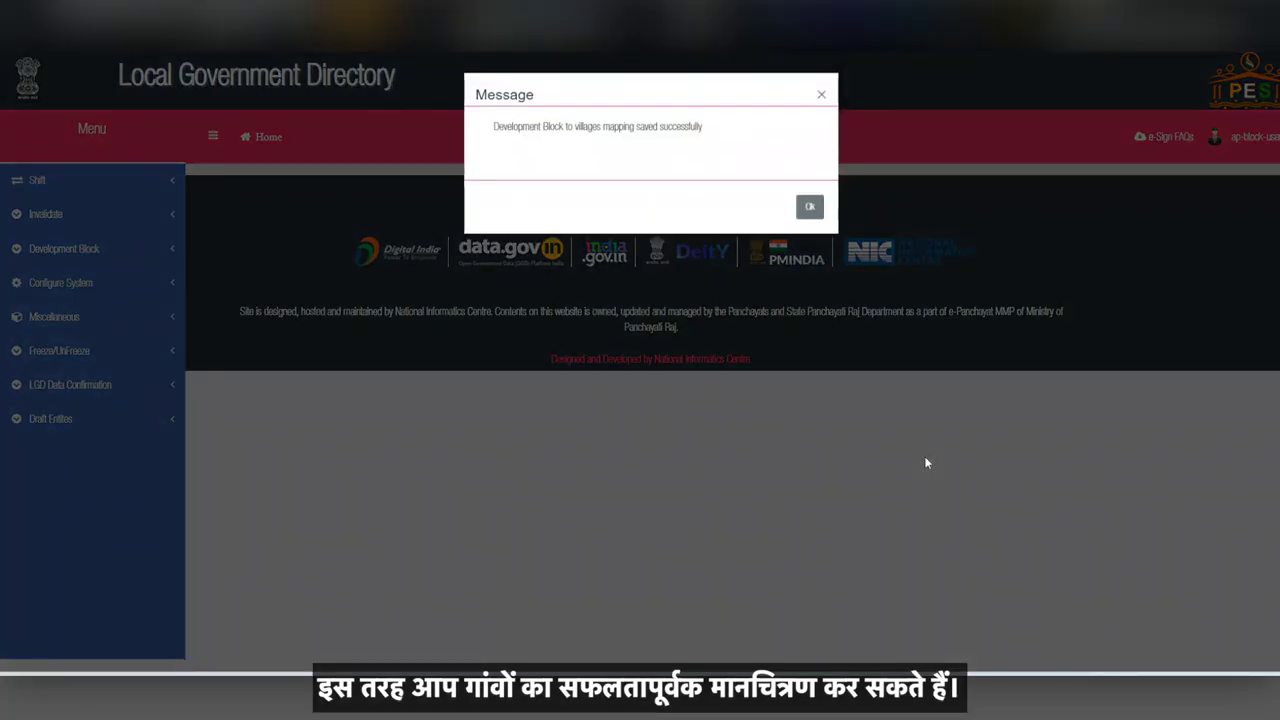